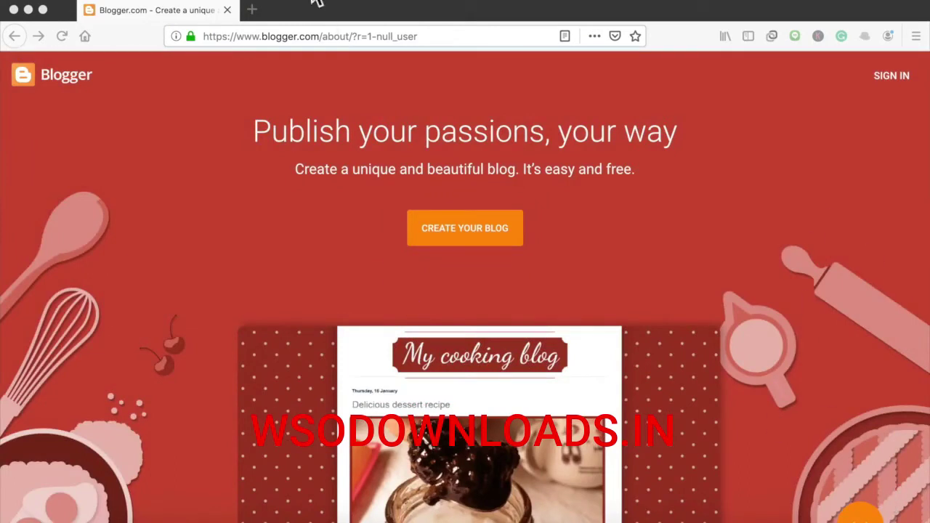
Step: Go to blogger.com, choose Create Your Blog and sign in with the Google account
left_click(328, 42)
left_click(323, 40)
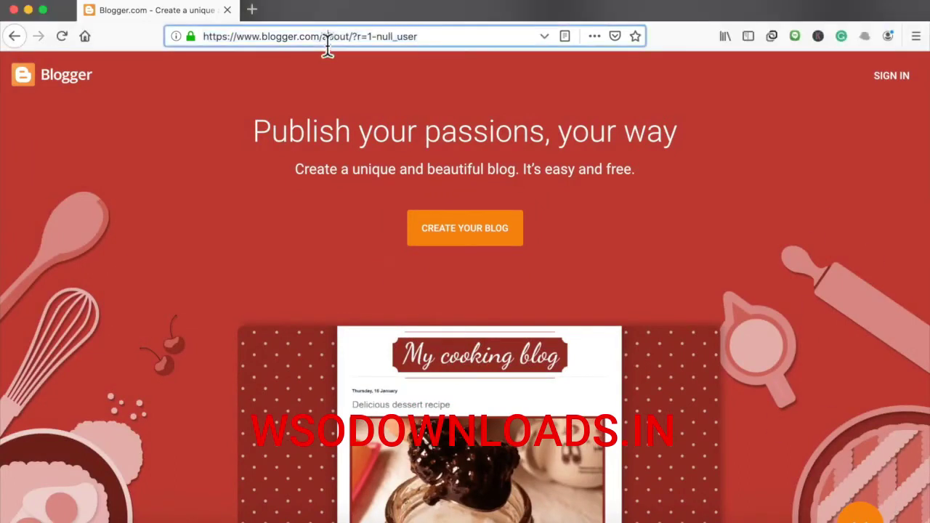
left_click(523, 42, "shift")
key("BackSpace")
key("Return")
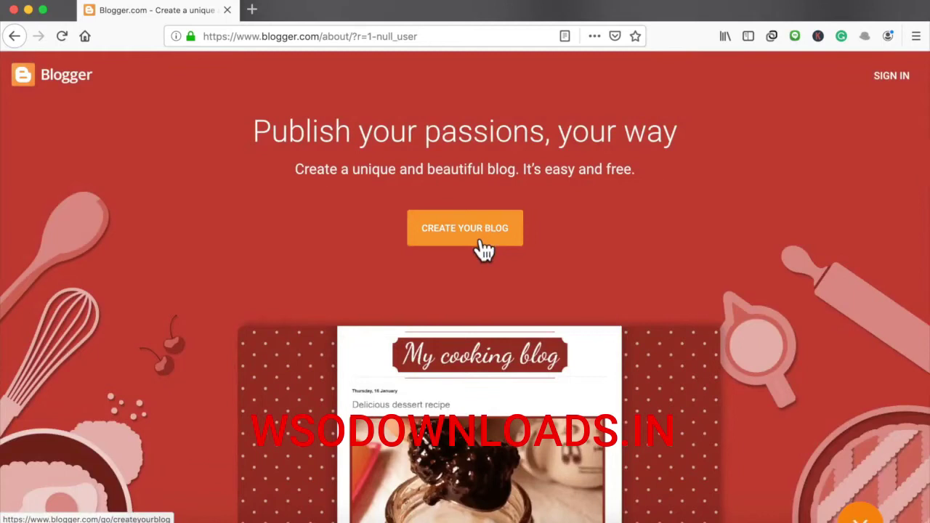
left_click(484, 250)
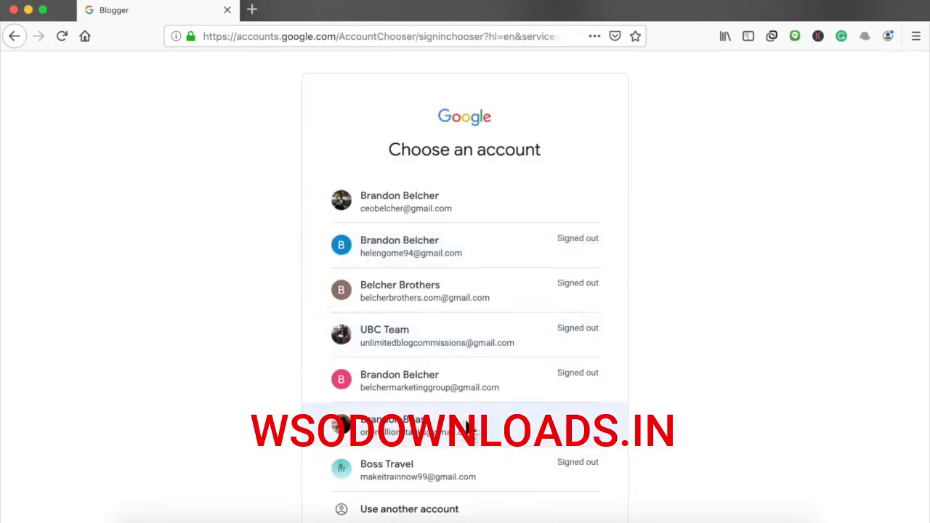
left_click(468, 429)
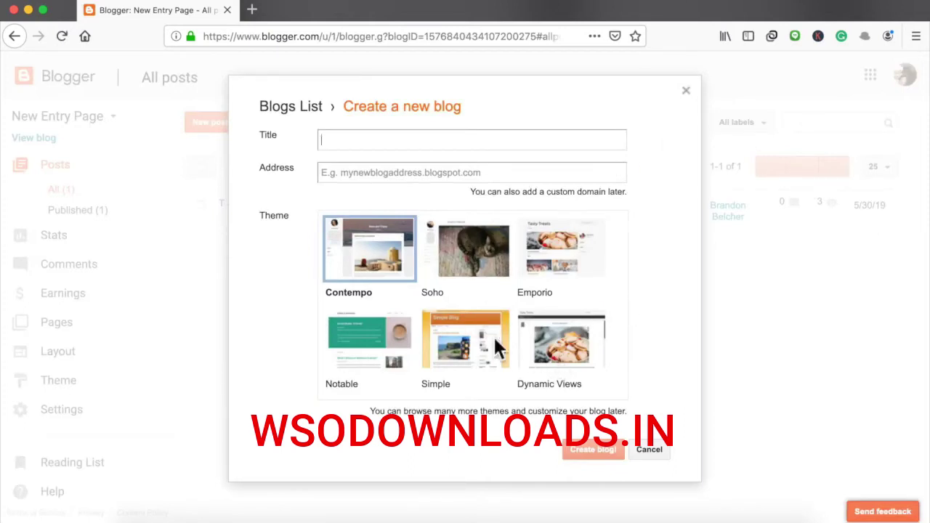
Step: Title the blog 'Xbox Codes', set its address to xboxcontemponiche.blogspot.com, and create it
scroll(455, 284, "down", 5)
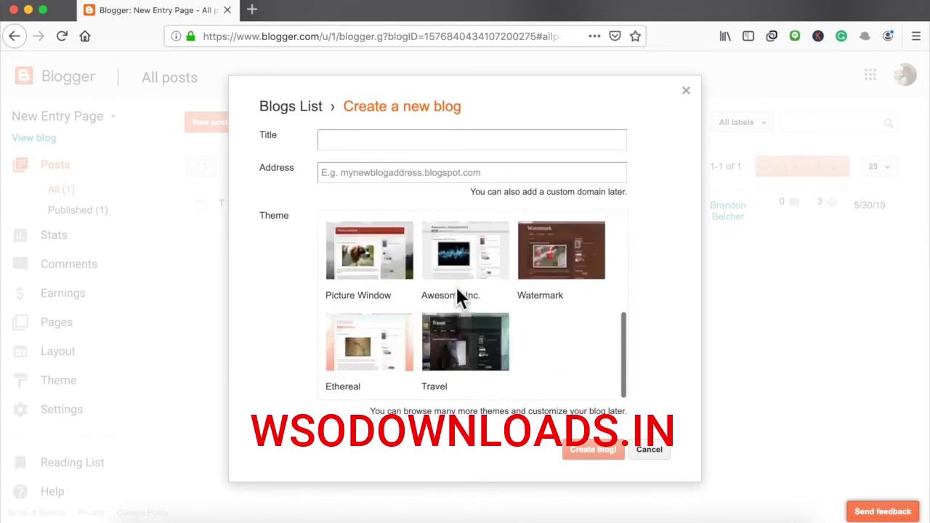
scroll(455, 284, "up", 5)
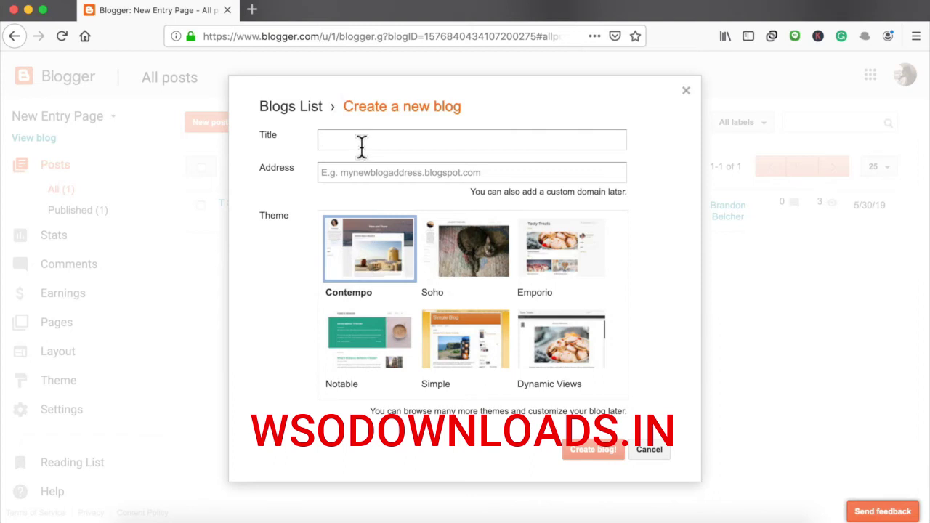
type("Xbox Codes")
left_click(372, 173)
type("xboxcontemponiche")
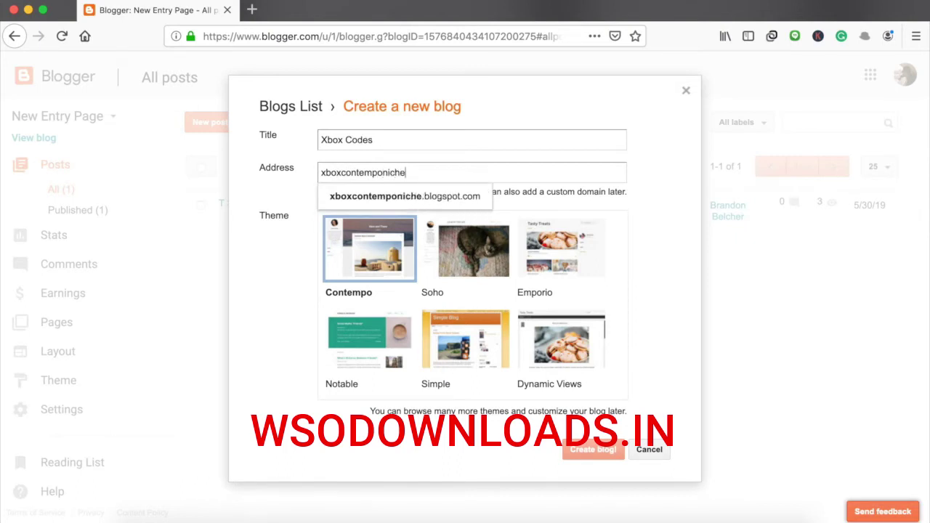
left_click(450, 212)
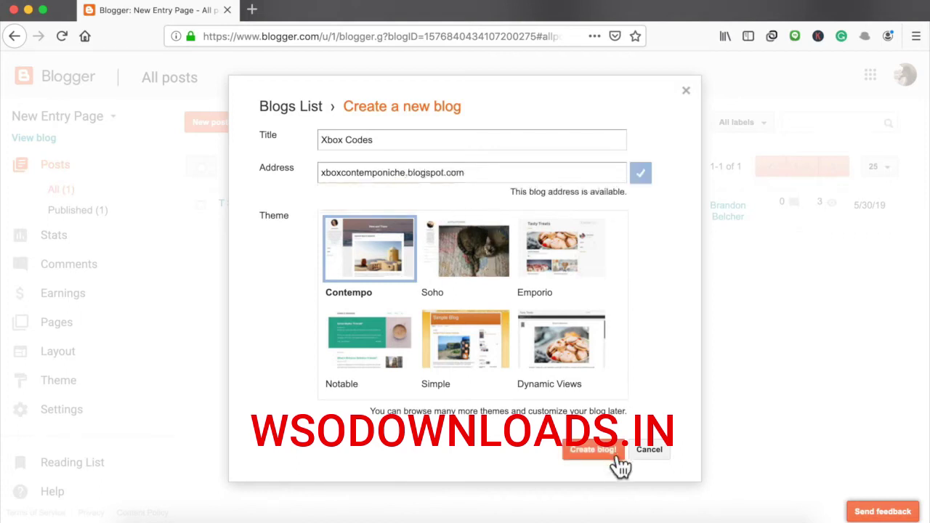
left_click(616, 458)
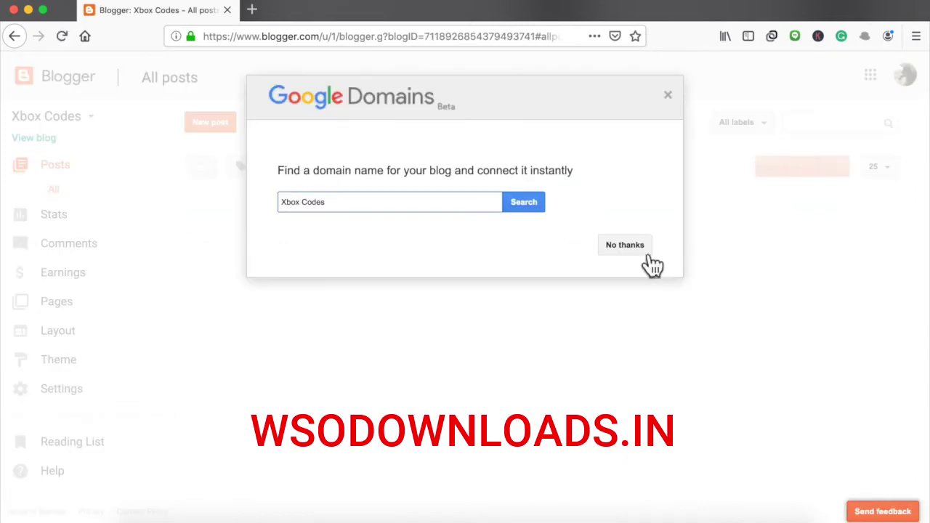
Step: Skip the domain offer, preview the empty blog, and open the theme customizer
left_click(631, 248)
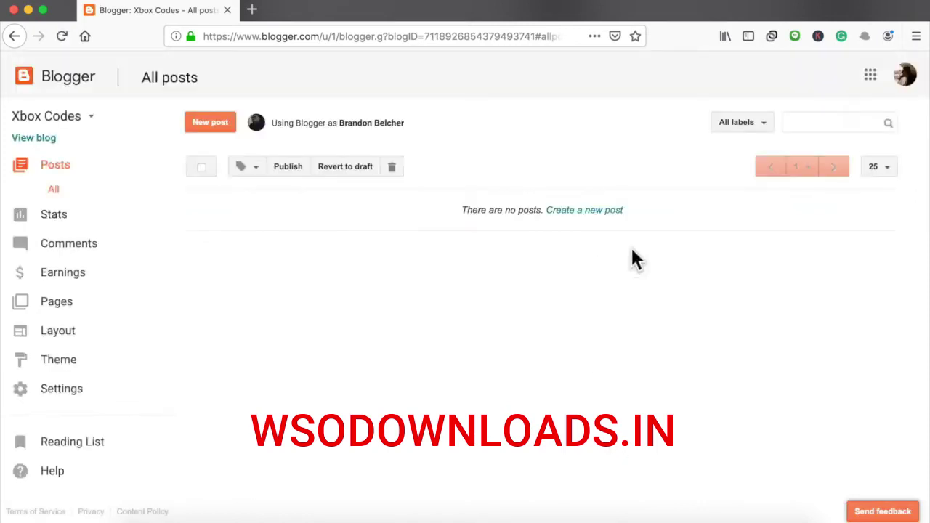
left_click(43, 138)
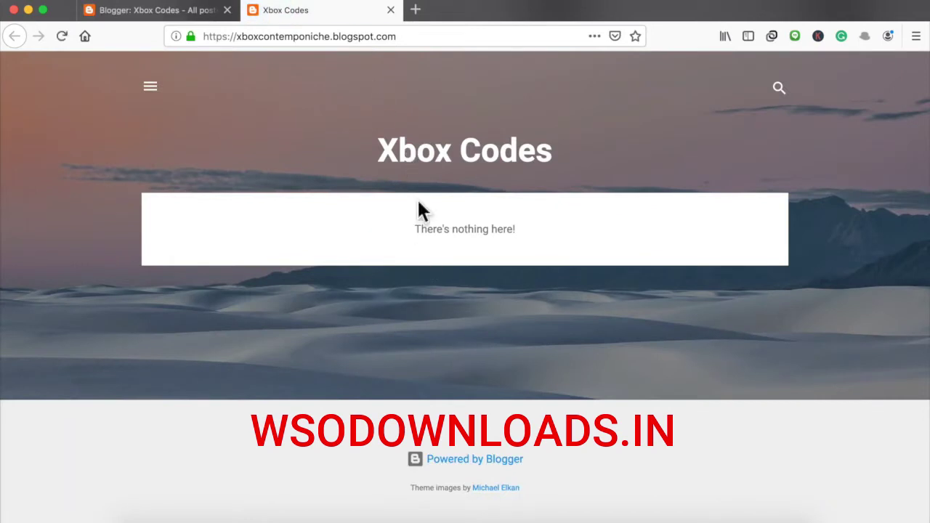
left_click(185, 13)
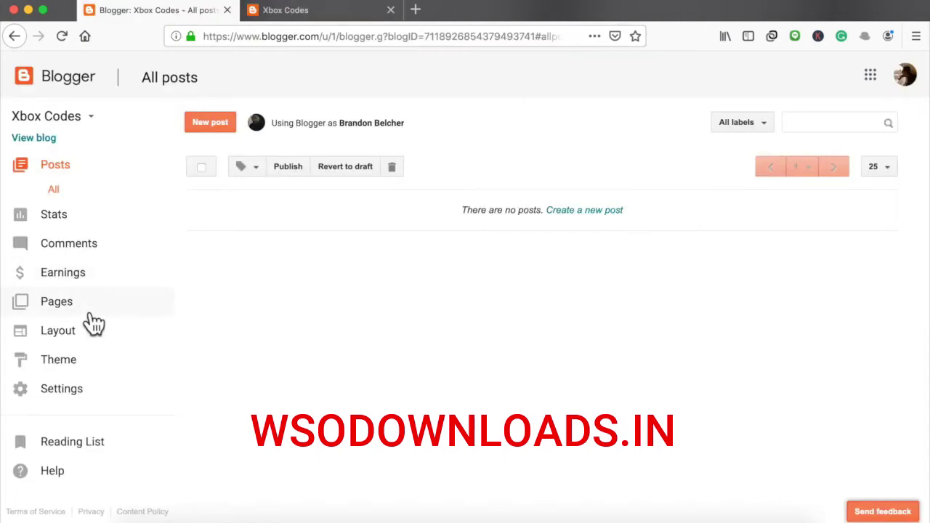
left_click(100, 359)
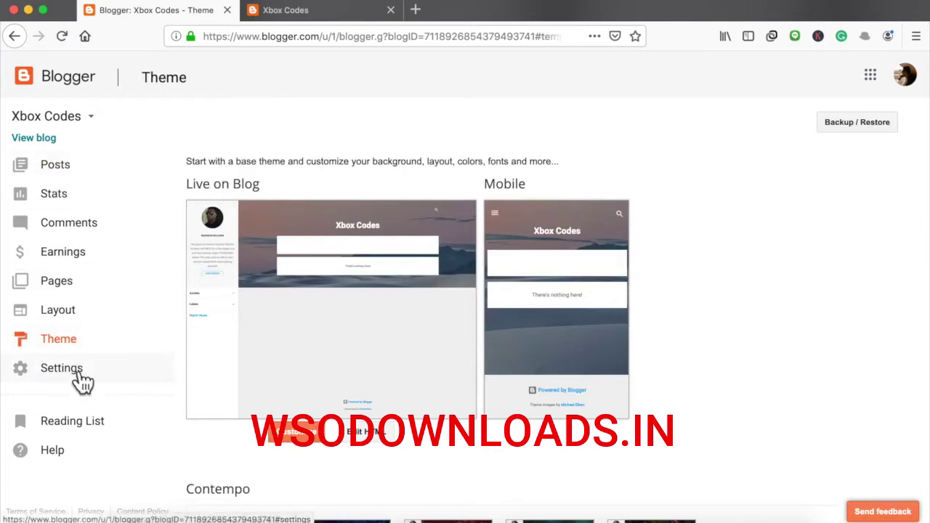
left_click(300, 438)
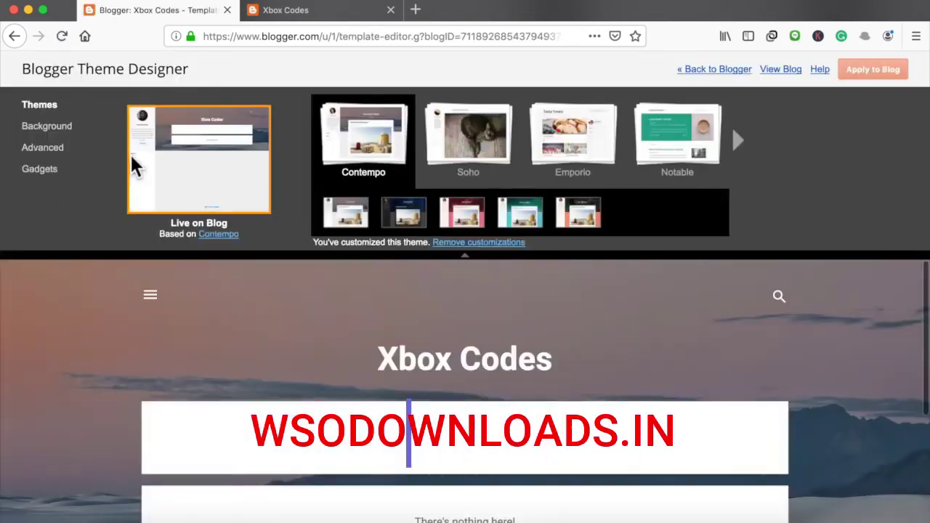
Step: Remove the blog's existing background image and switch the colour theme to green
left_click(67, 131)
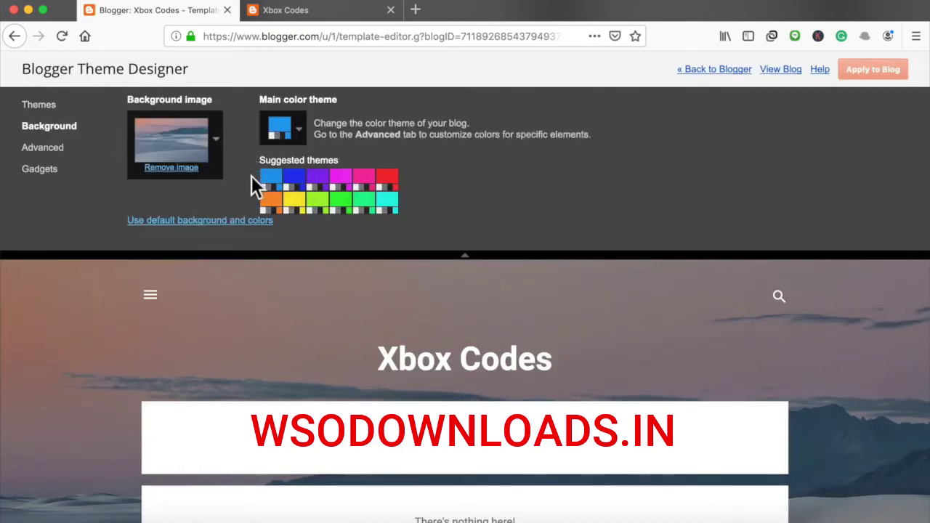
left_click(183, 169)
left_click(553, 260)
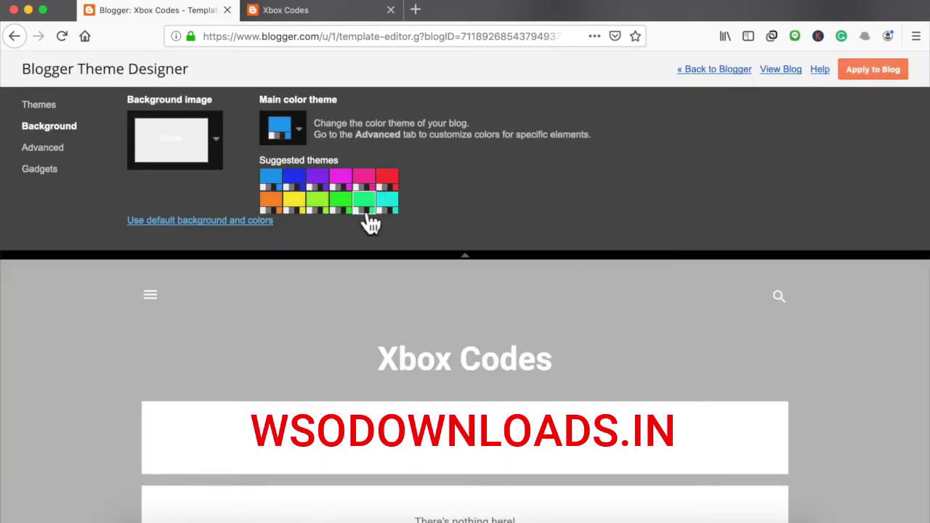
left_click(347, 209)
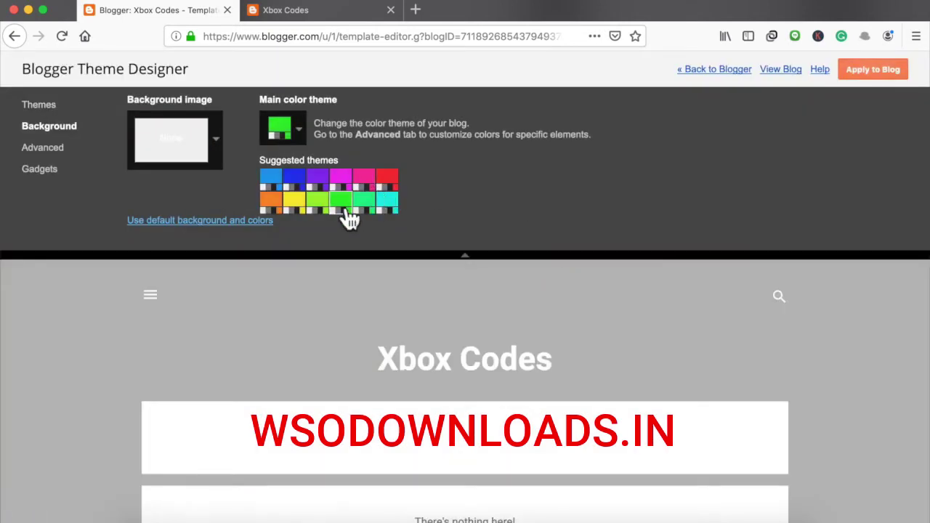
Step: Browse the background image picker's Arts, Business and Patterns categories
left_click(220, 147)
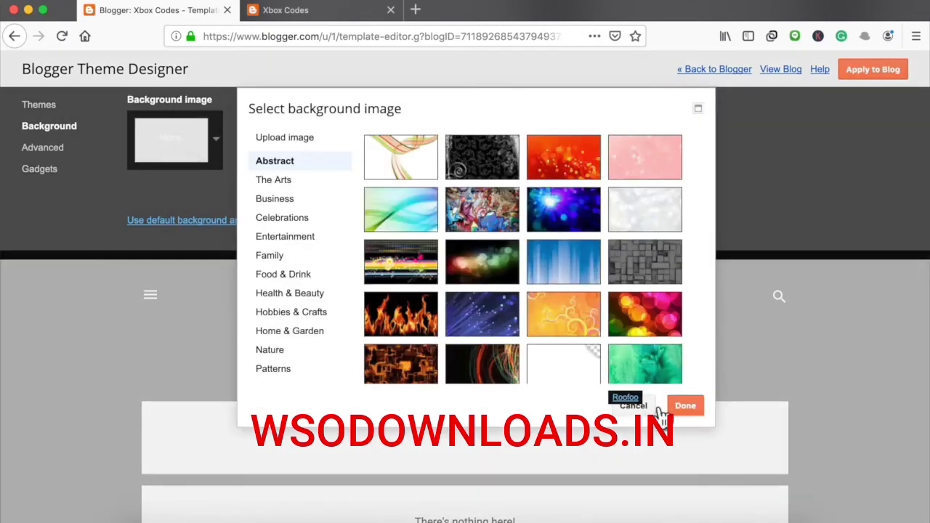
left_click(641, 411)
left_click(183, 154)
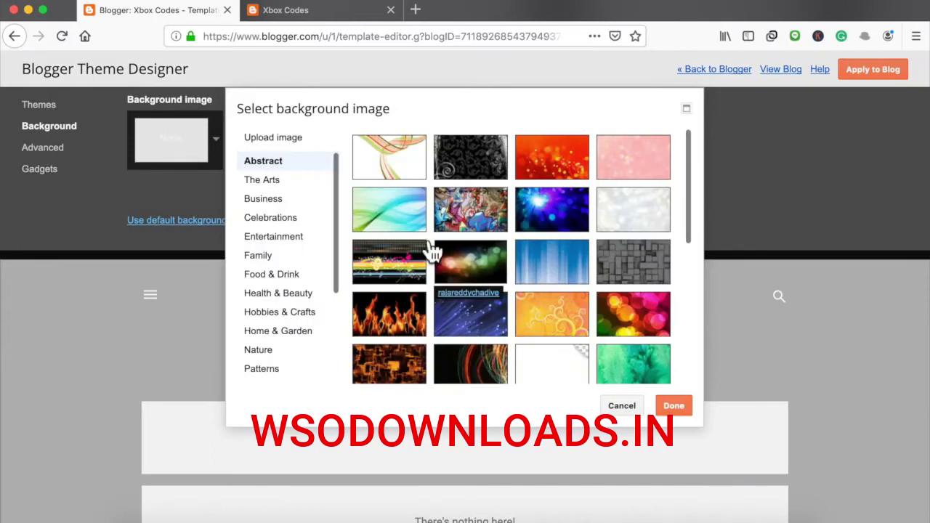
left_click(622, 408)
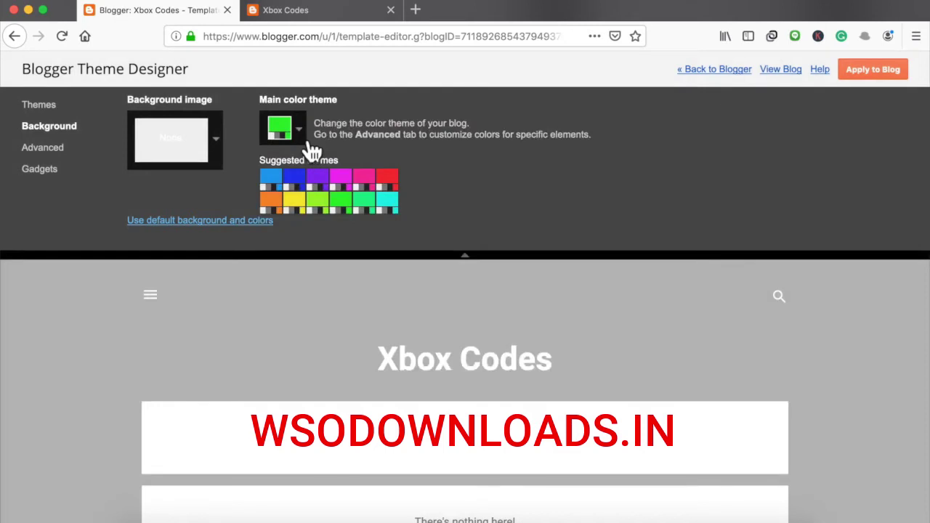
left_click(183, 141)
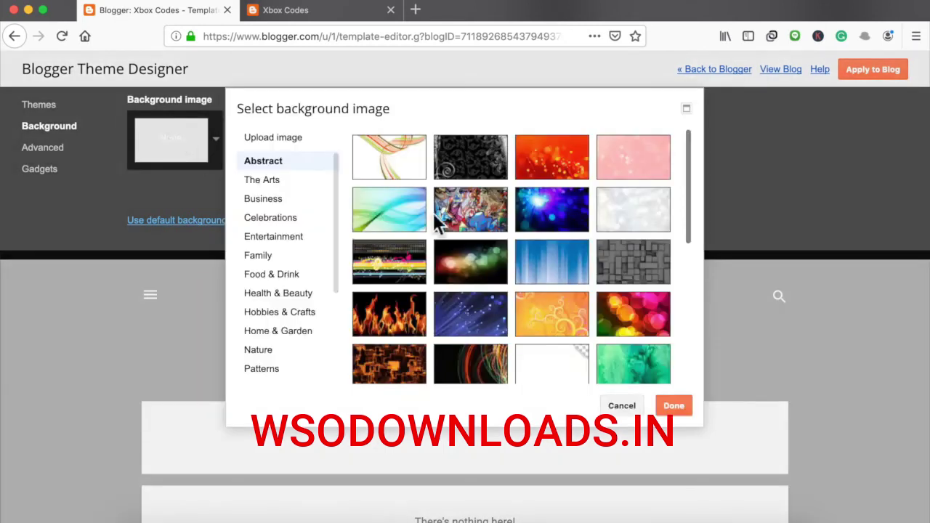
scroll(658, 316, "down", 5)
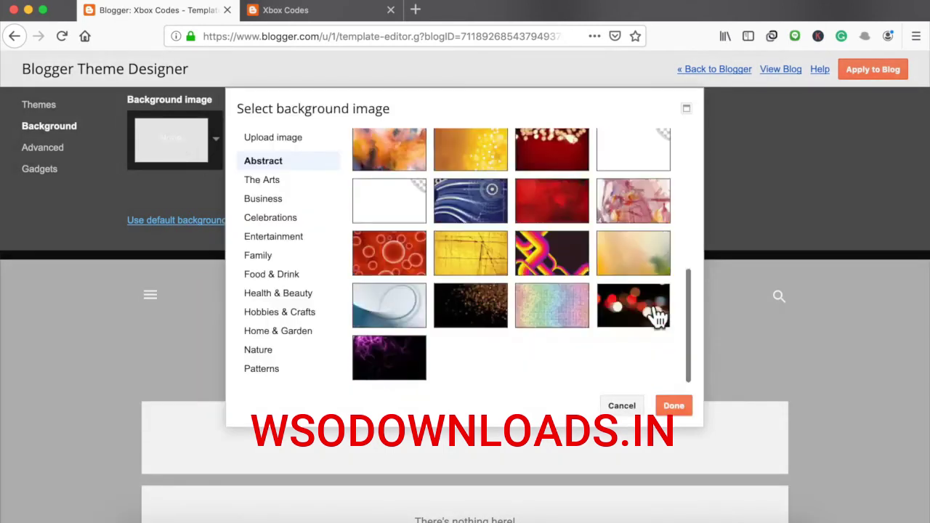
scroll(657, 316, "up", 5)
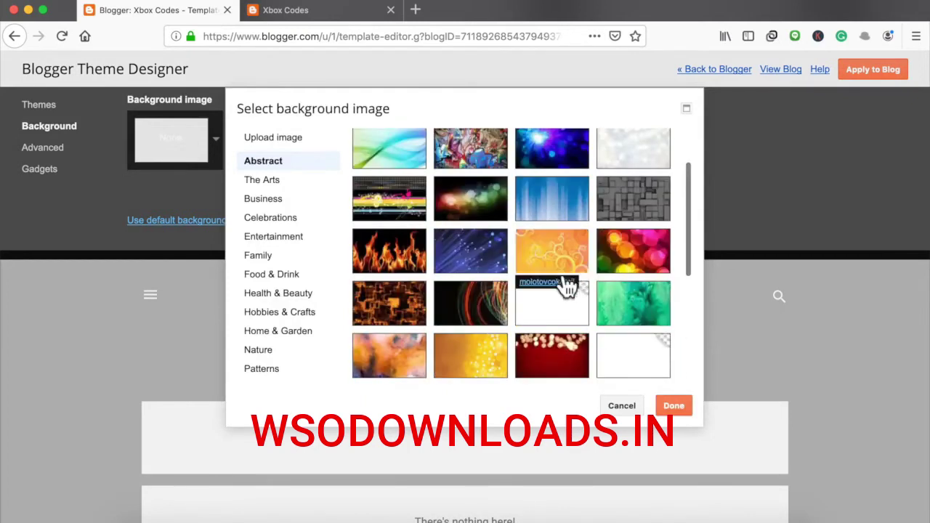
scroll(427, 200, "up", 2)
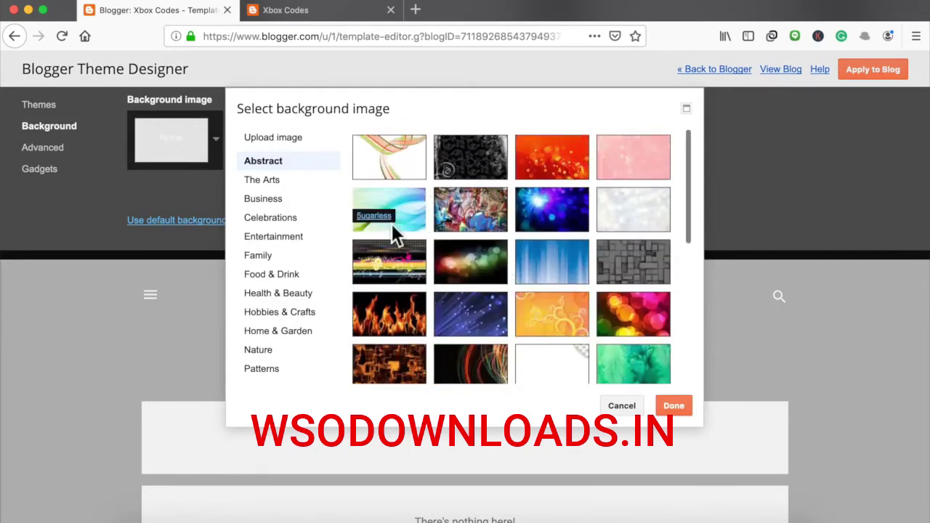
left_click(308, 181)
left_click(296, 200)
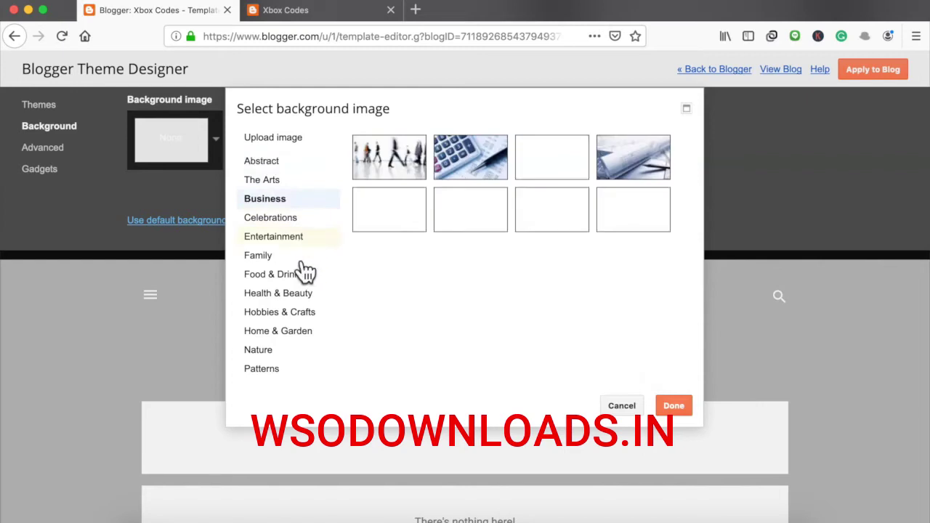
left_click(303, 376)
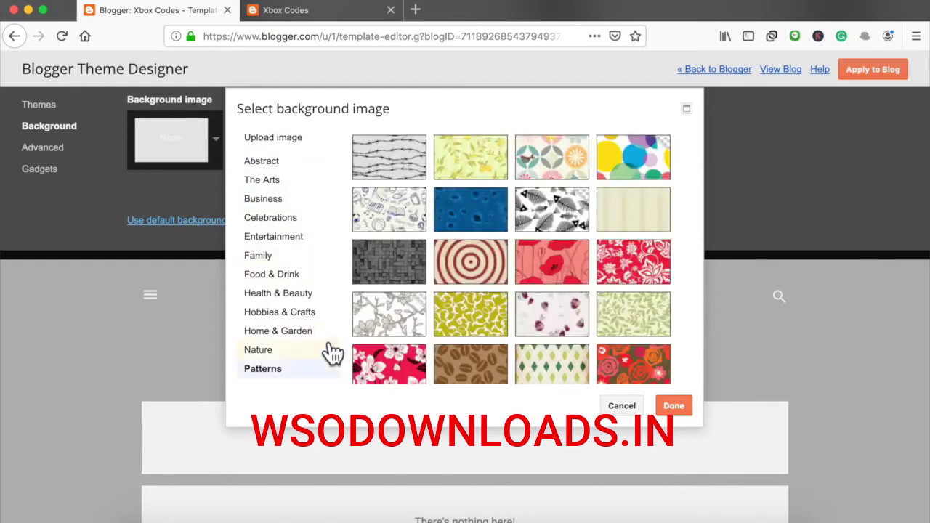
scroll(491, 327, "down", 1)
scroll(491, 327, "down", 5)
Step: Choose the first teal Abstract background image and apply the theme to the blog
left_click(305, 351)
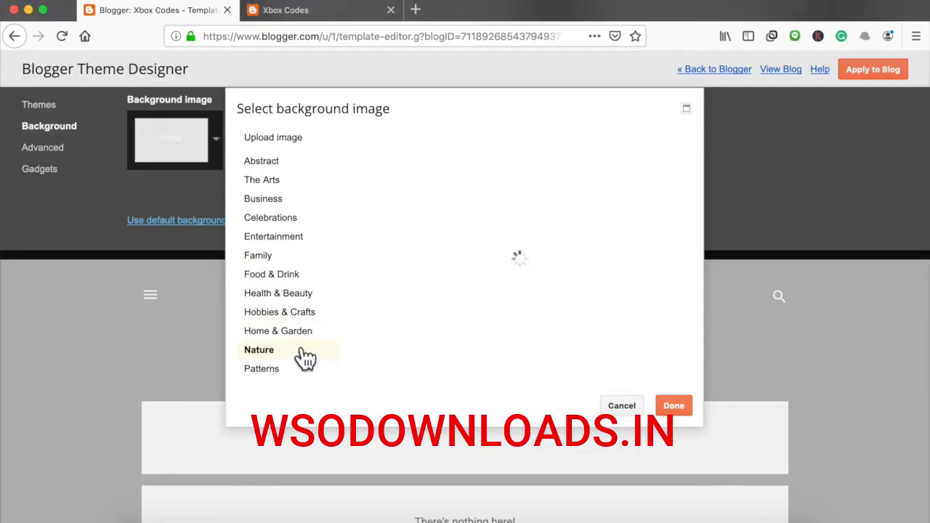
left_click(303, 300)
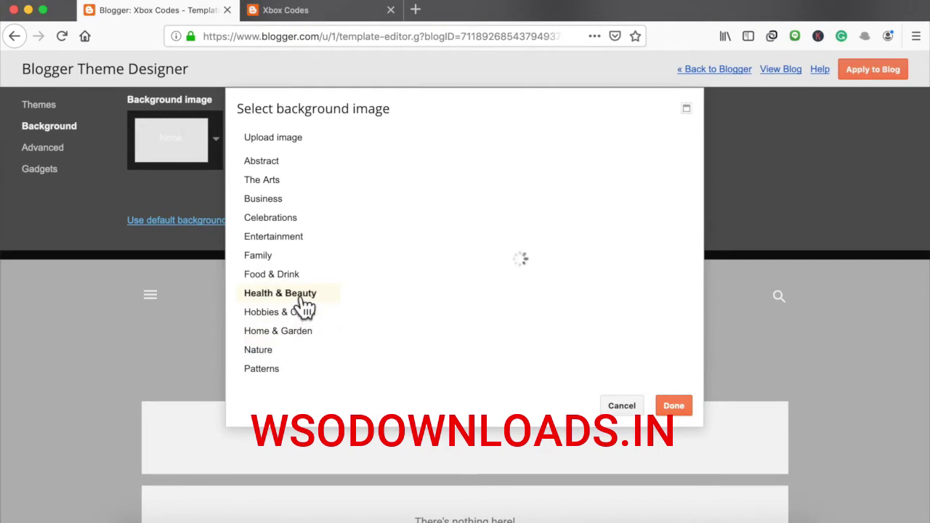
left_click(289, 257)
left_click(292, 239)
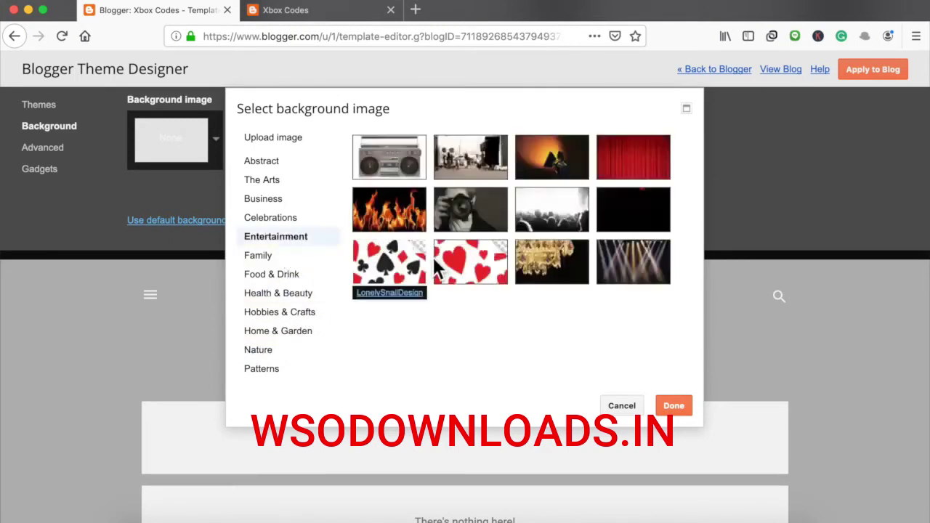
left_click(294, 181)
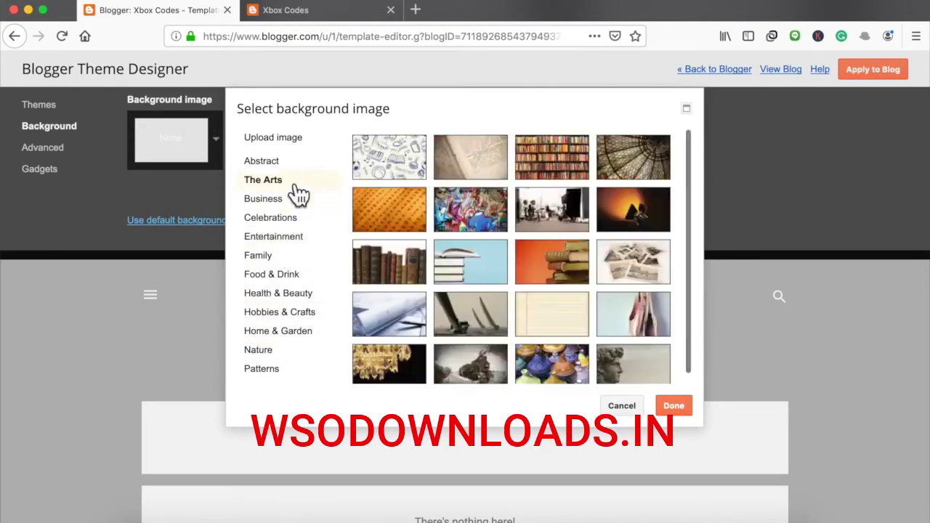
left_click(292, 164)
left_click(392, 214)
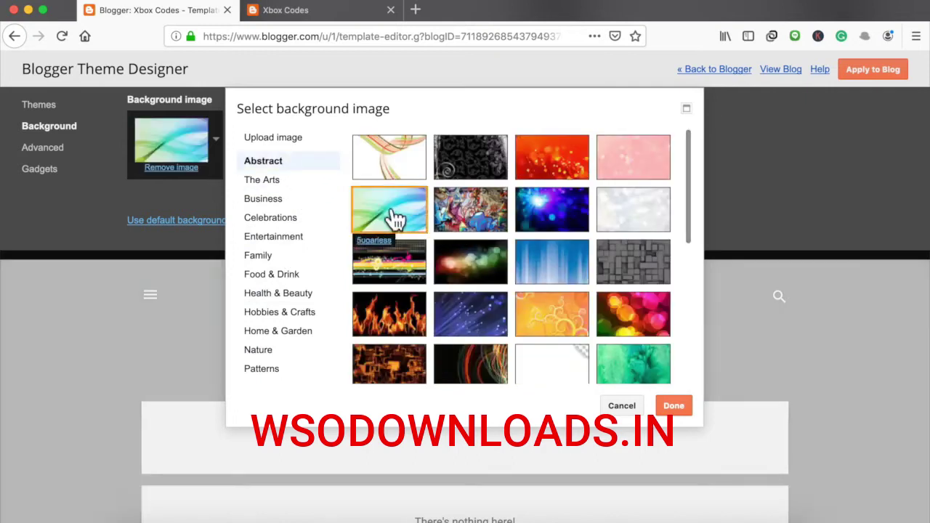
left_click(674, 407)
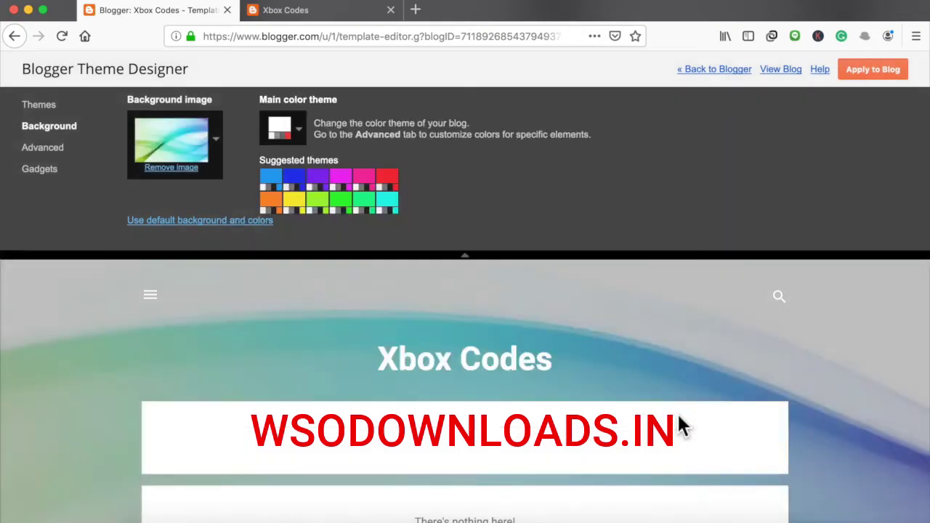
scroll(679, 418, "down", 3)
scroll(678, 414, "up", 3)
left_click(889, 84)
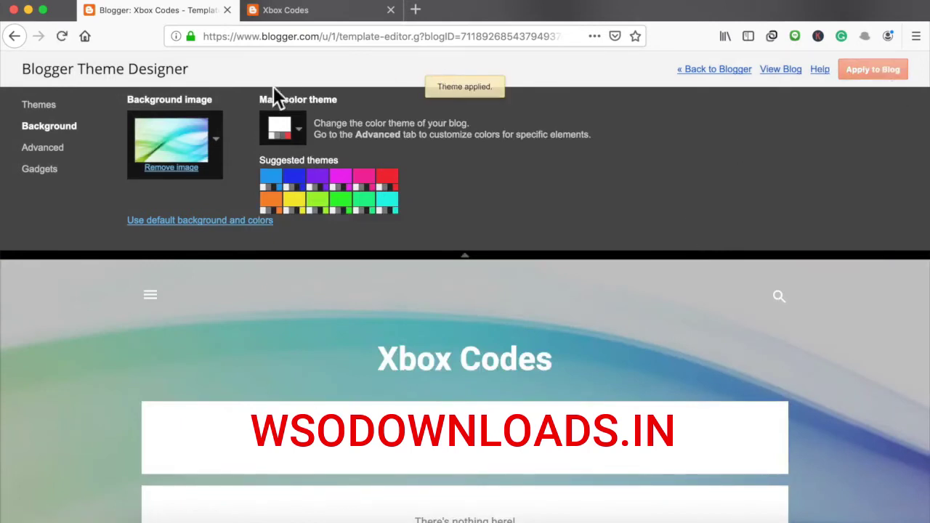
Step: Load blogger.com in the blog's tab and sign in with the Google account
left_click(323, 11)
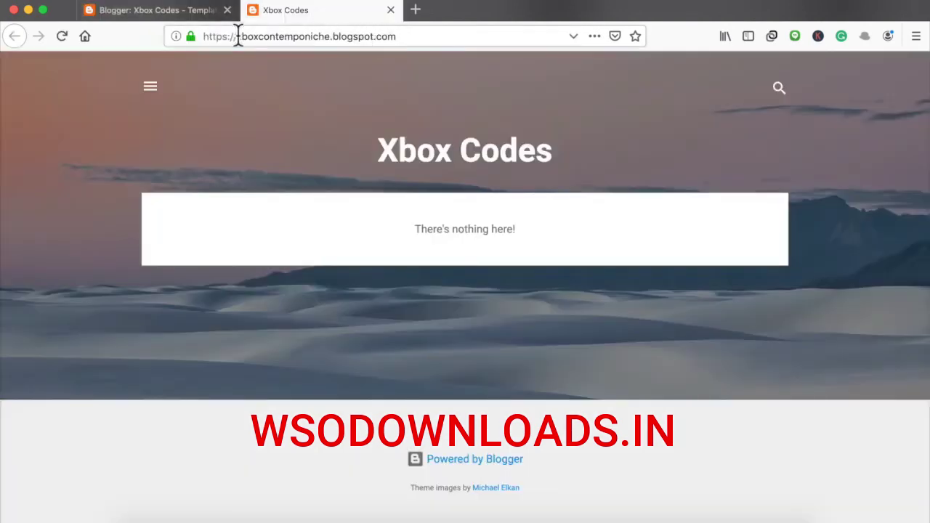
left_click(278, 36)
type("blogger.com/")
key("Return")
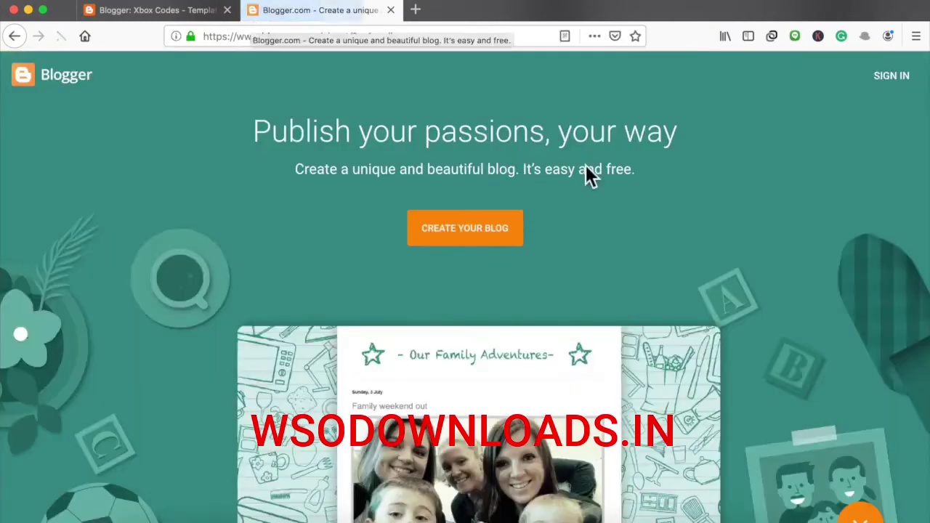
left_click(900, 82)
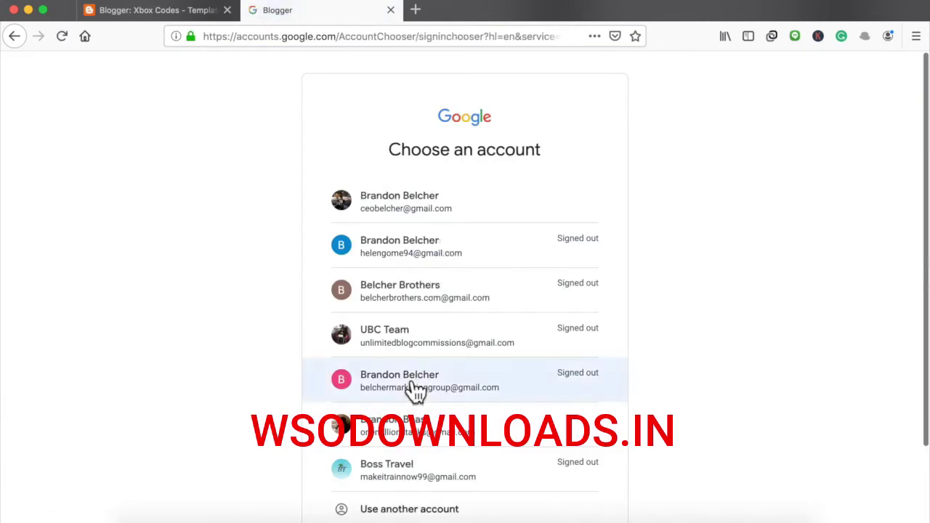
left_click(416, 440)
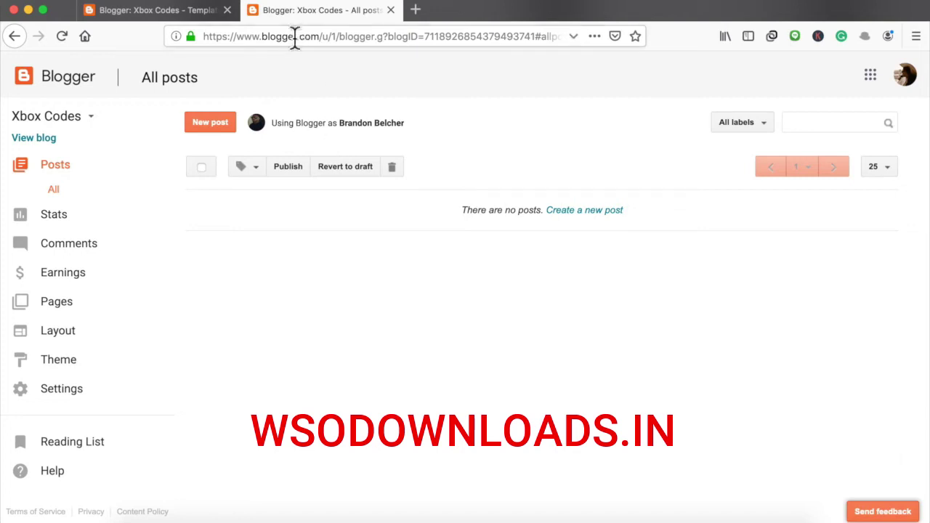
Step: Create a new post titled 'Xbox Live Codes 2019' and place the cursor in its body
left_click(203, 131)
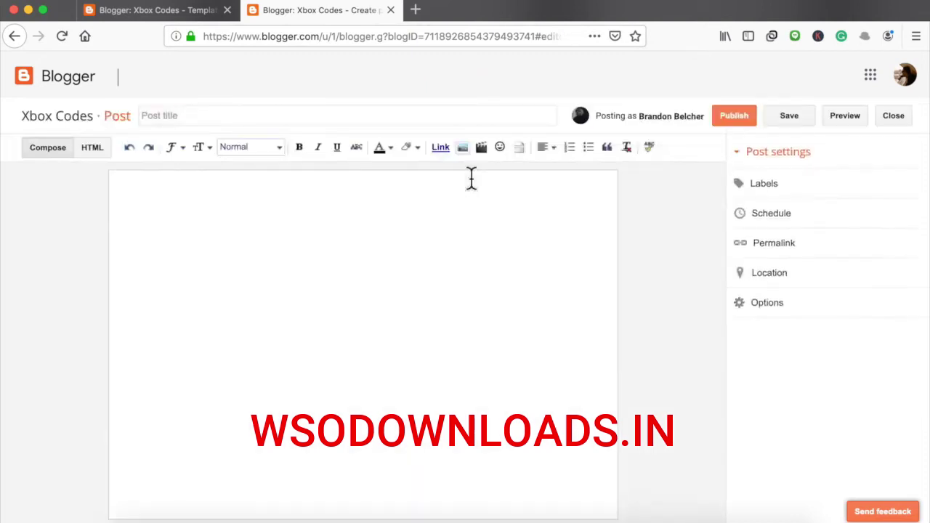
left_click(434, 118)
type("Xbox Live Codes 2019")
left_click(543, 234)
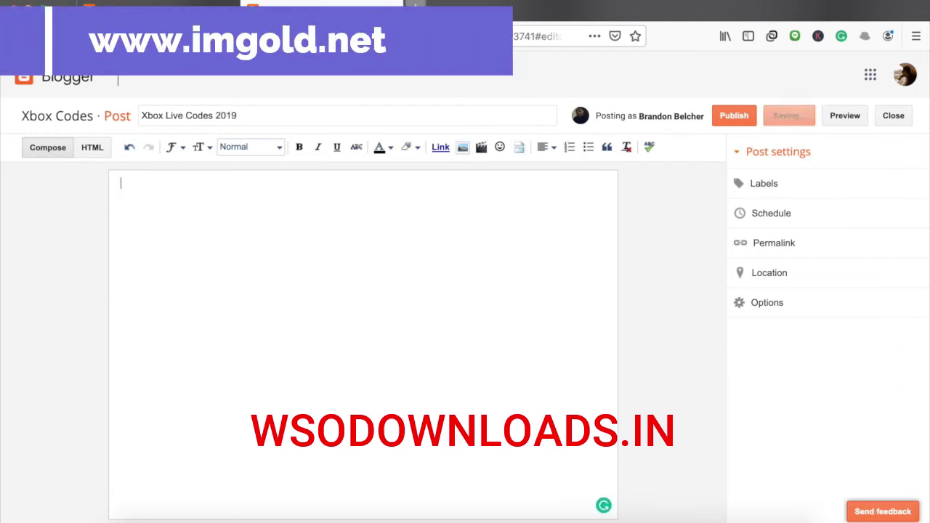
Step: In a new tab, search Google Images for 'xbox live card'
left_click(416, 9)
left_click(636, 36)
left_click(636, 36)
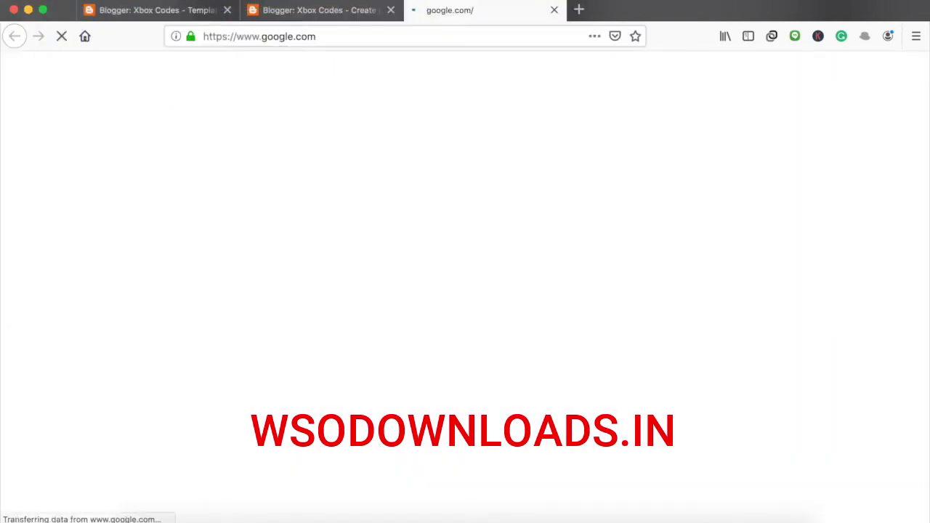
type("xbox live ")
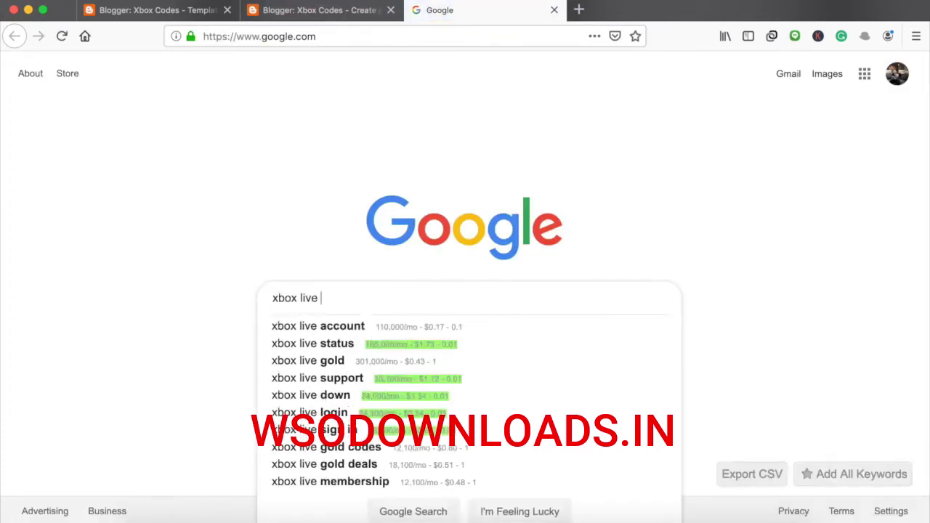
type("card")
key("Return")
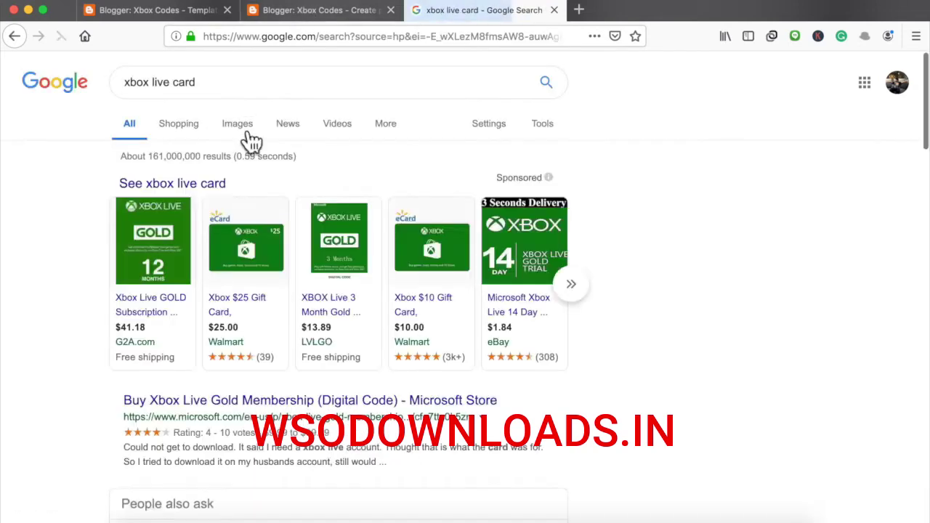
left_click(250, 138)
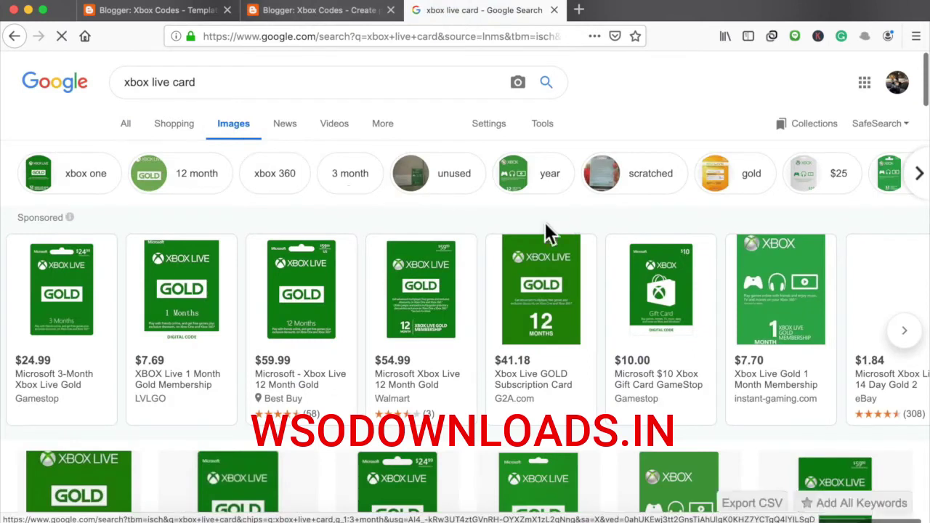
Step: Save the 12-Month Xbox Live Gold Card image to the Desktop as c700x420.jpg
scroll(544, 232, "down", 4)
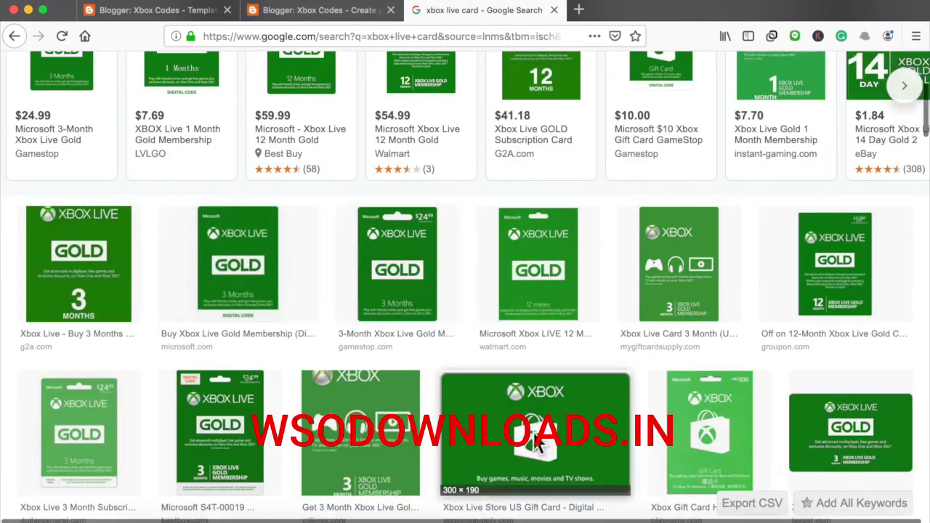
left_click(544, 448)
left_click(920, 202)
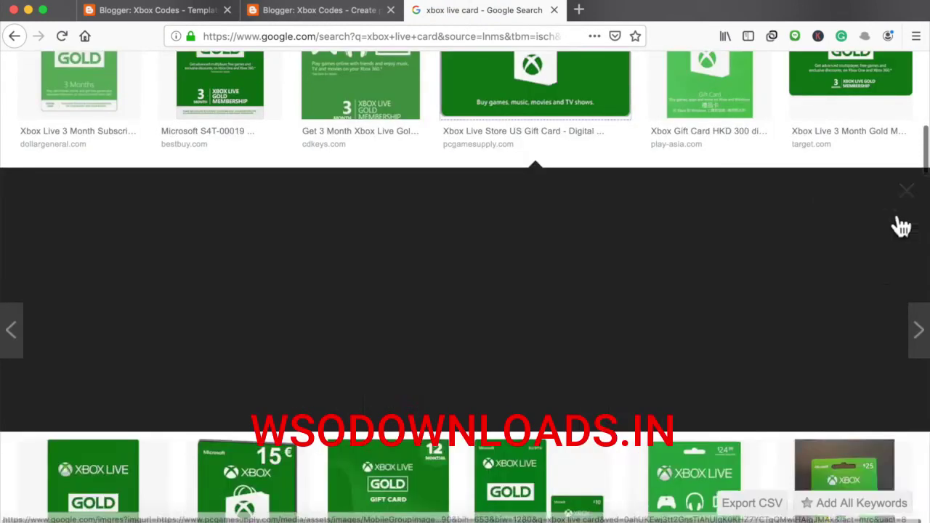
scroll(880, 241, "down", 3)
scroll(880, 241, "down", 3)
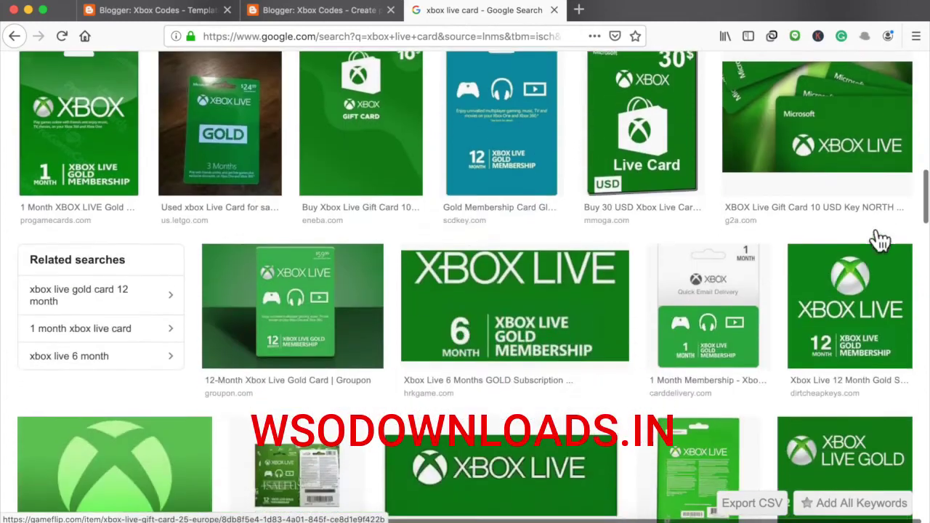
left_click(282, 298)
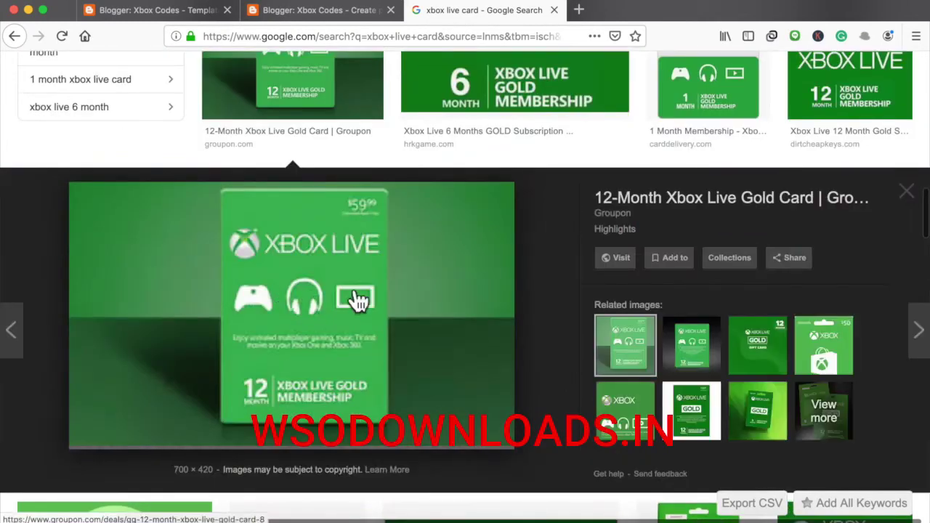
right_click(347, 242)
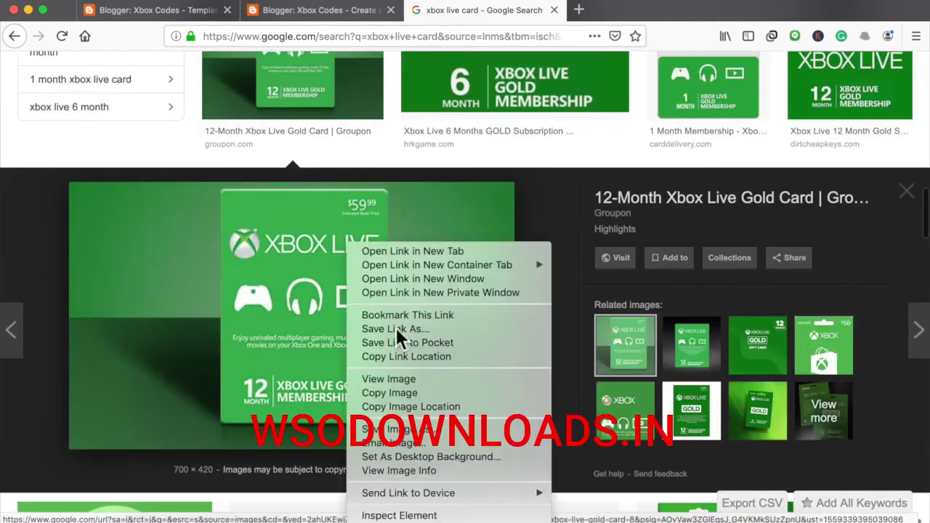
left_click(438, 443)
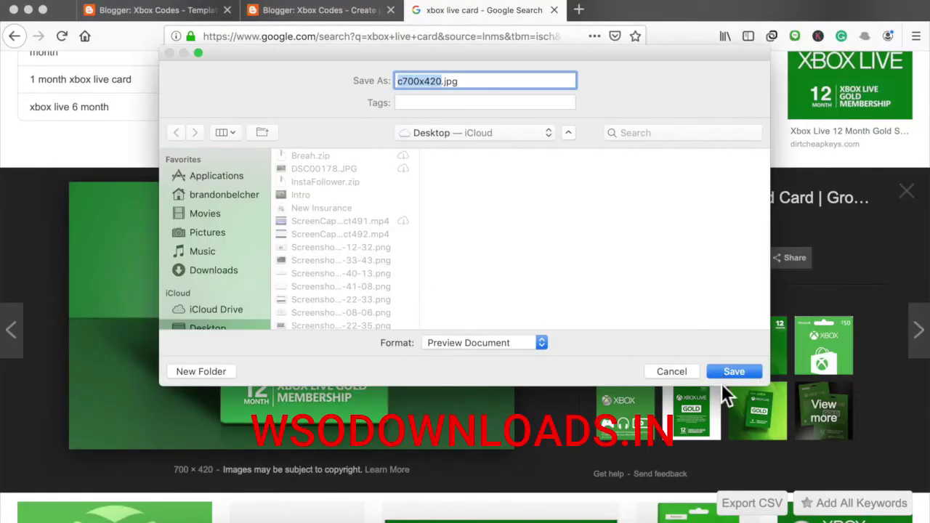
left_click(726, 374)
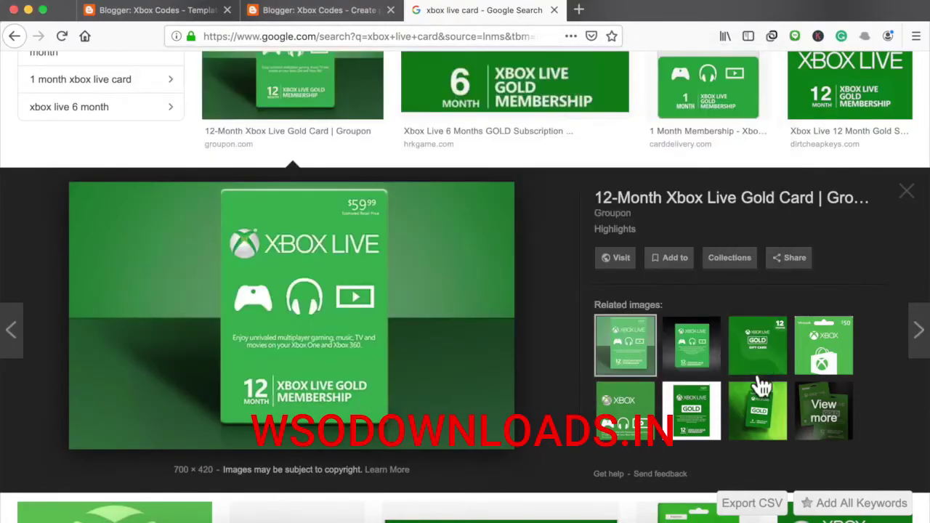
Step: Insert c700x420.jpg into the post at X-Large size and publish it
left_click(338, 9)
left_click(461, 149)
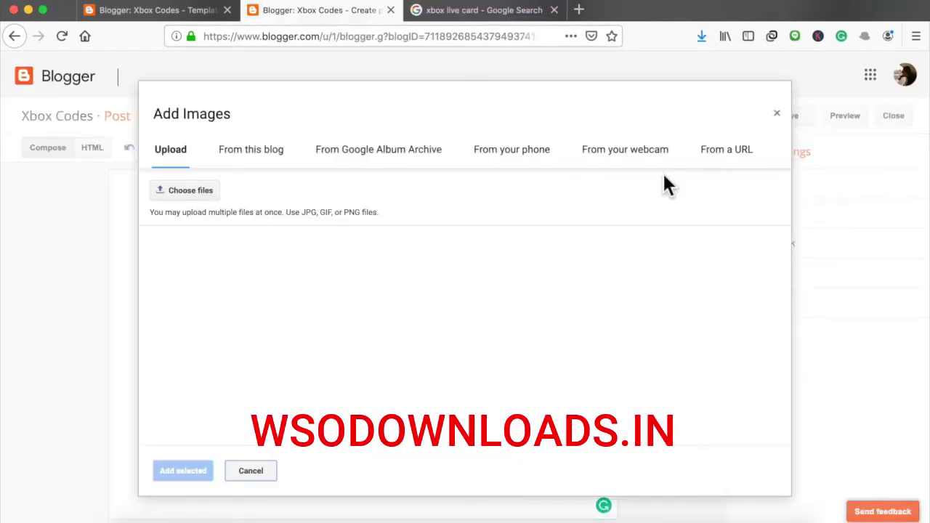
left_click(185, 191)
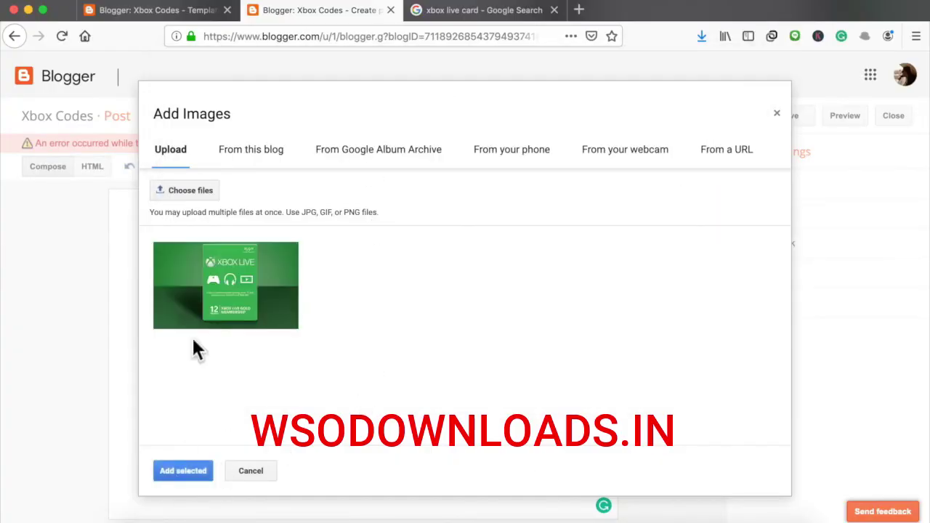
left_click(200, 323)
left_click(181, 472)
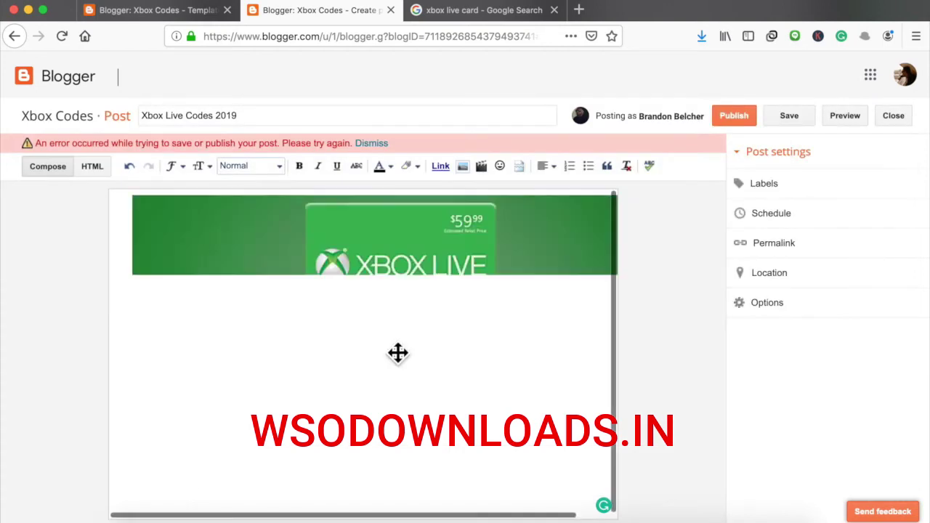
left_click_drag(394, 313, 397, 298)
left_click(362, 345)
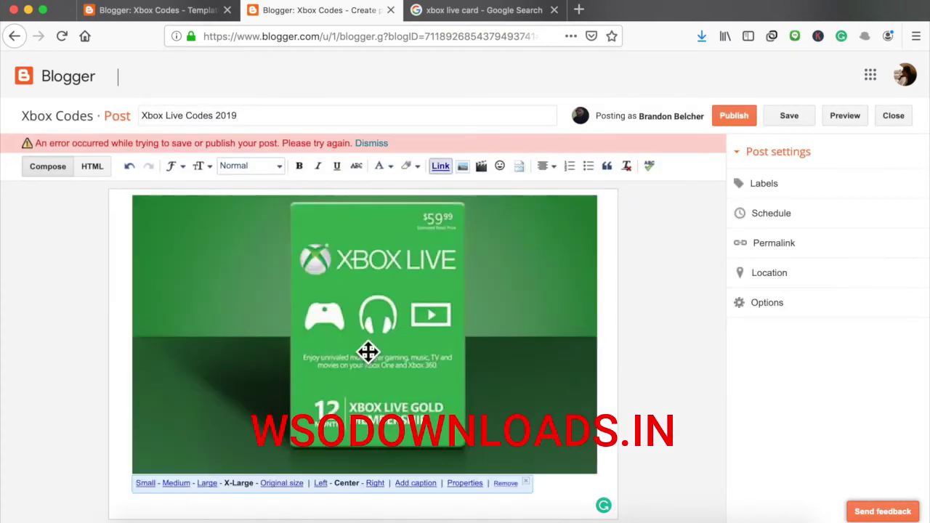
left_click(734, 120)
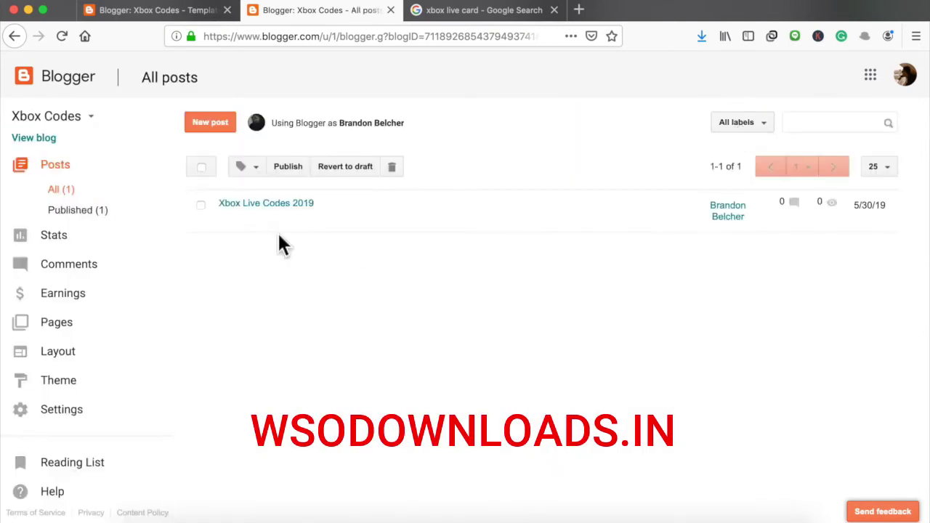
Step: Open the live Xbox Codes blog in a new tab to check the post, then return to All posts
left_click(465, 11)
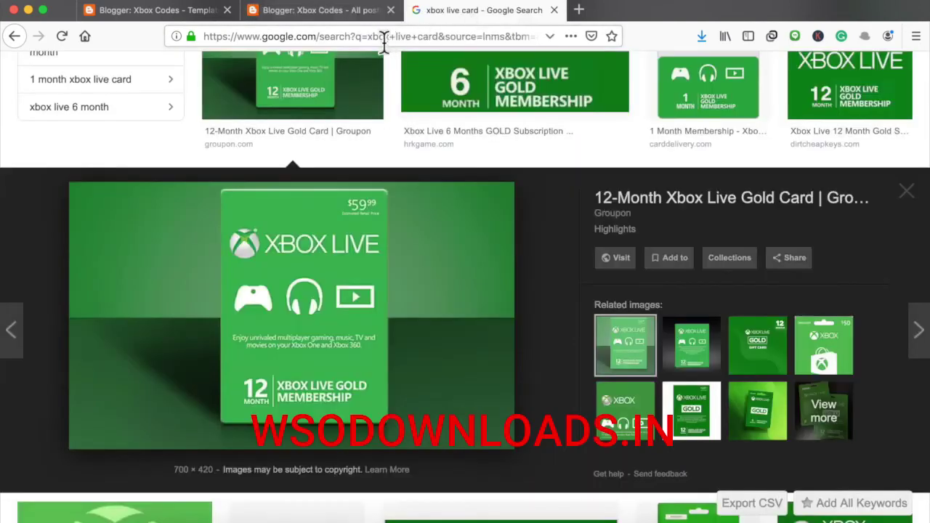
left_click(203, 10)
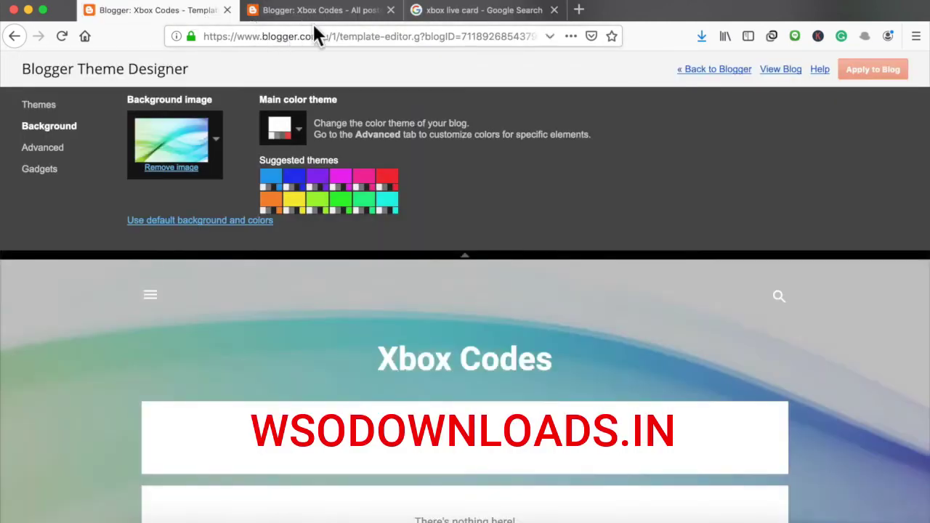
left_click(312, 17)
right_click(44, 144)
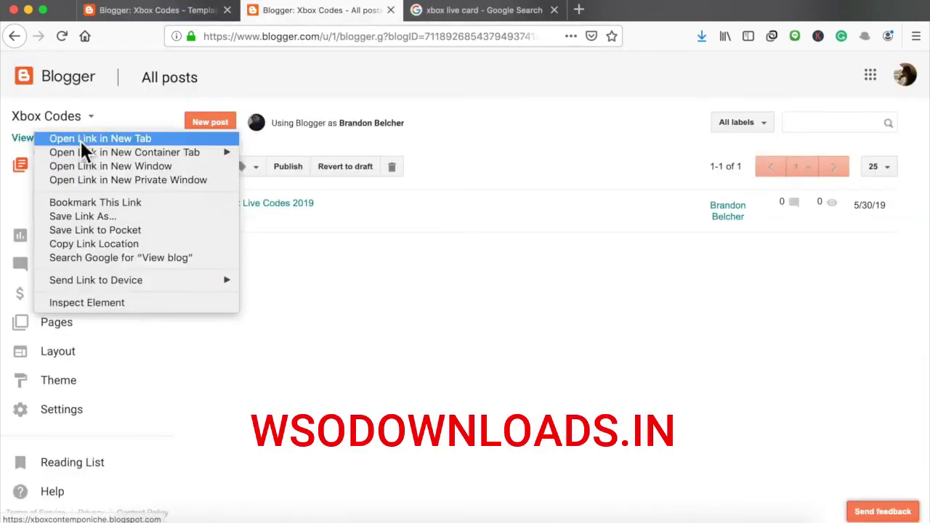
left_click(82, 140)
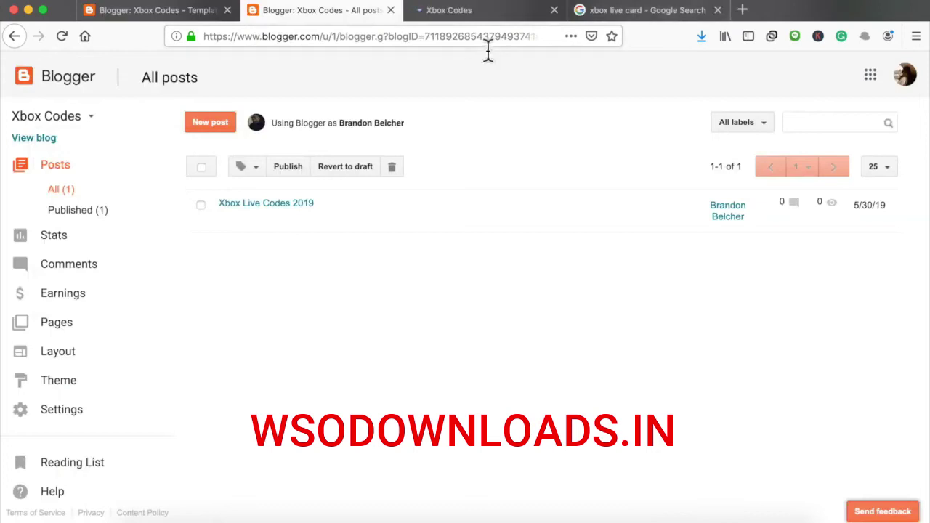
left_click(464, 14)
scroll(480, 291, "down", 5)
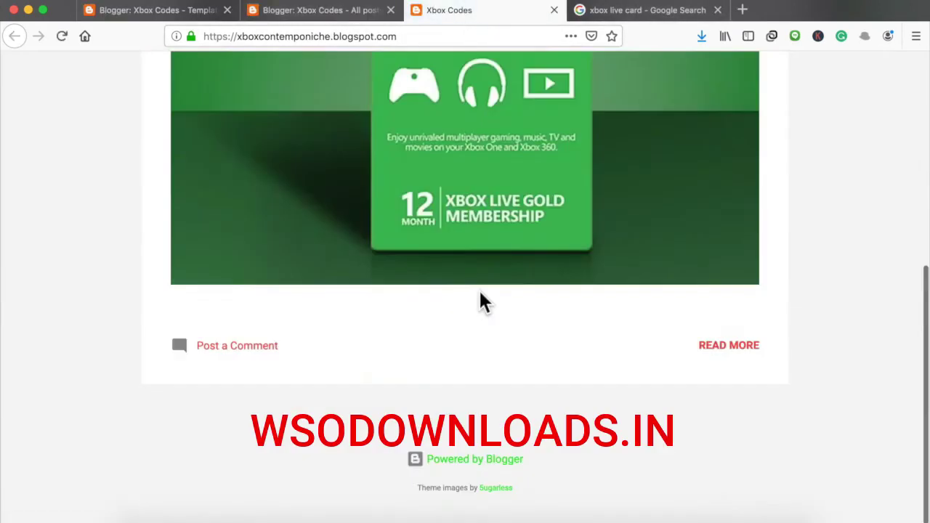
scroll(479, 300, "up", 5)
scroll(480, 291, "down", 5)
scroll(479, 301, "up", 5)
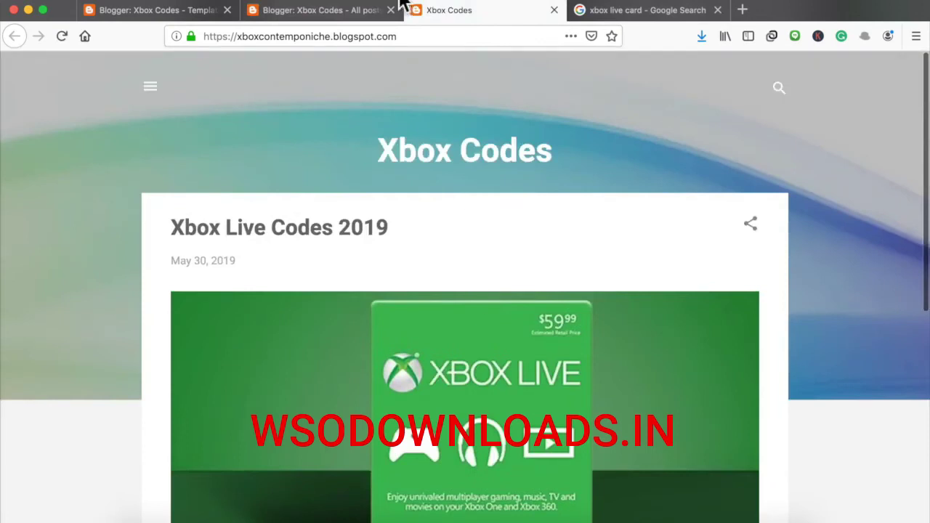
left_click(374, 11)
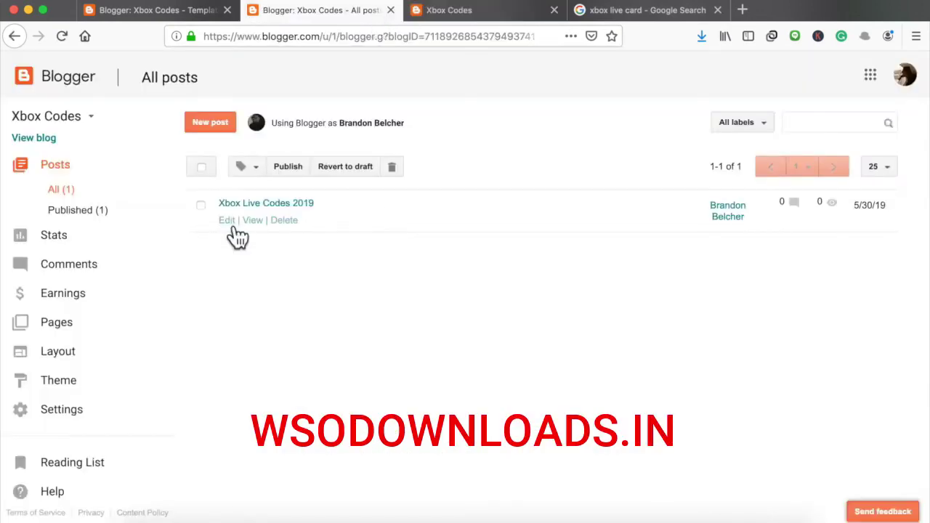
Step: Edit 'Xbox Live Codes 2019' and put the cursor on a new line below the card image
left_click(228, 223)
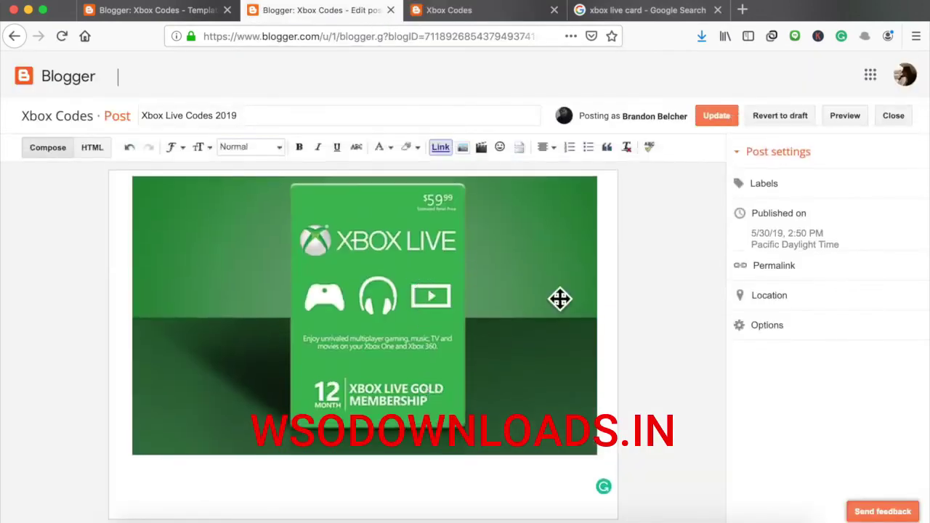
left_click(597, 309)
left_click(605, 310)
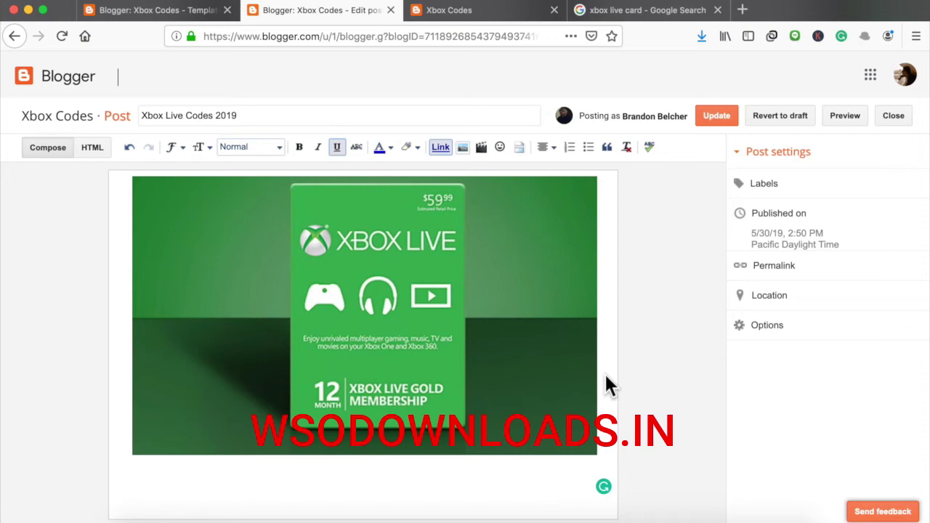
left_click(609, 385)
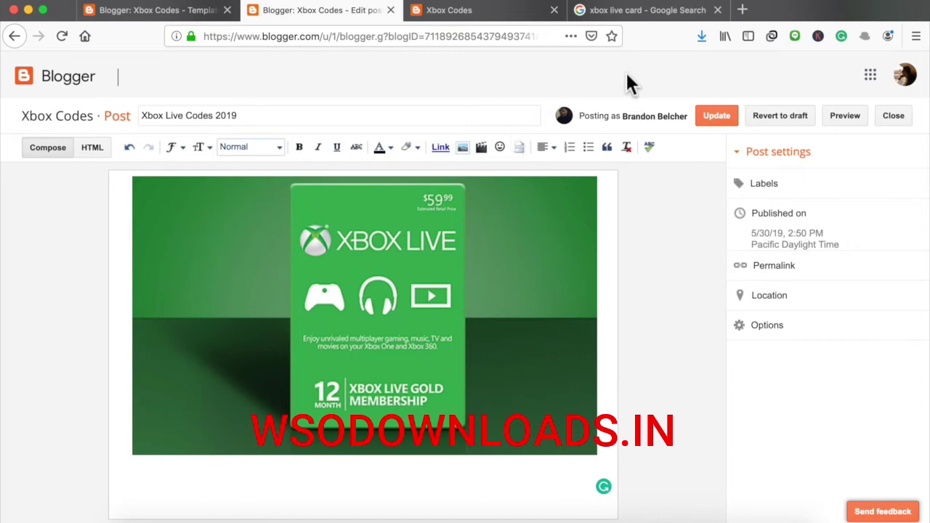
Step: Search Google Images for 'continue button transparent' and save the blue CONTINUE button image
left_click(654, 10)
left_click(376, 37)
type("google.com/")
key("Return")
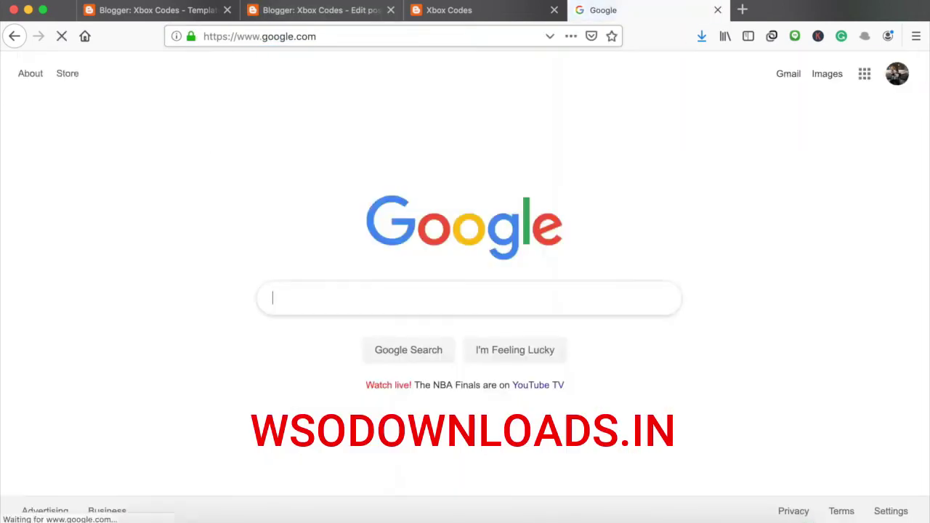
type("continue button")
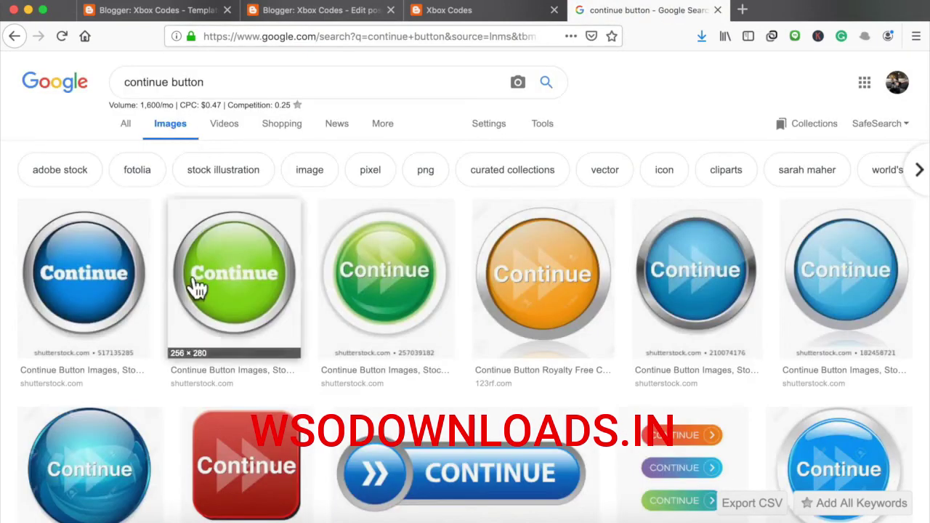
scroll(193, 286, "down", 5)
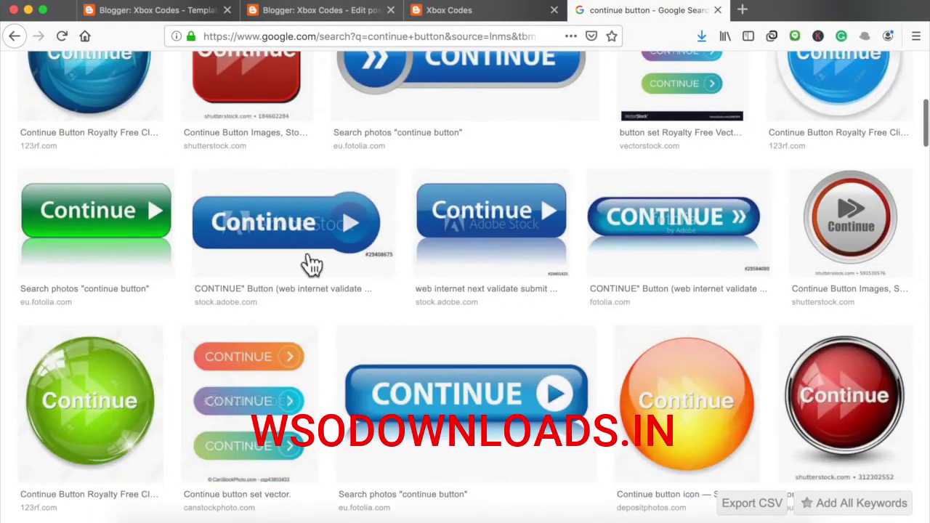
scroll(407, 257, "down", 5)
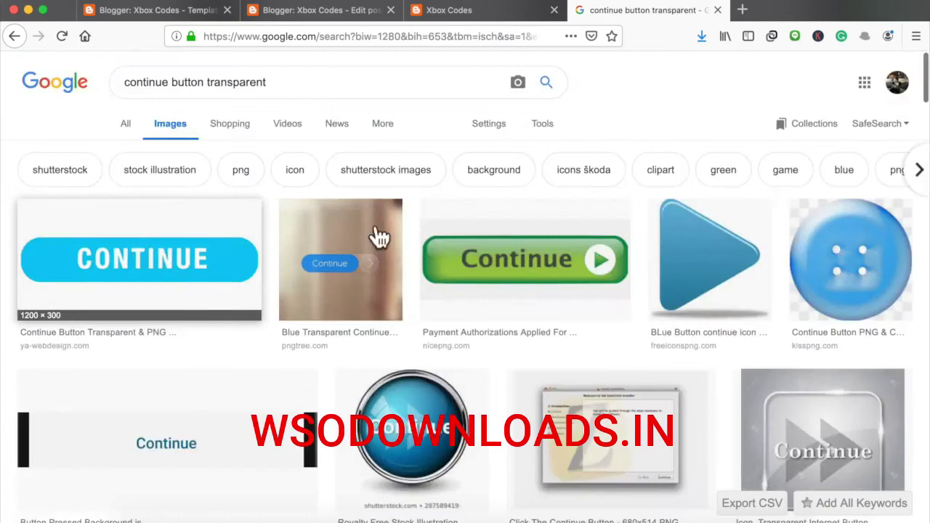
left_click(378, 237)
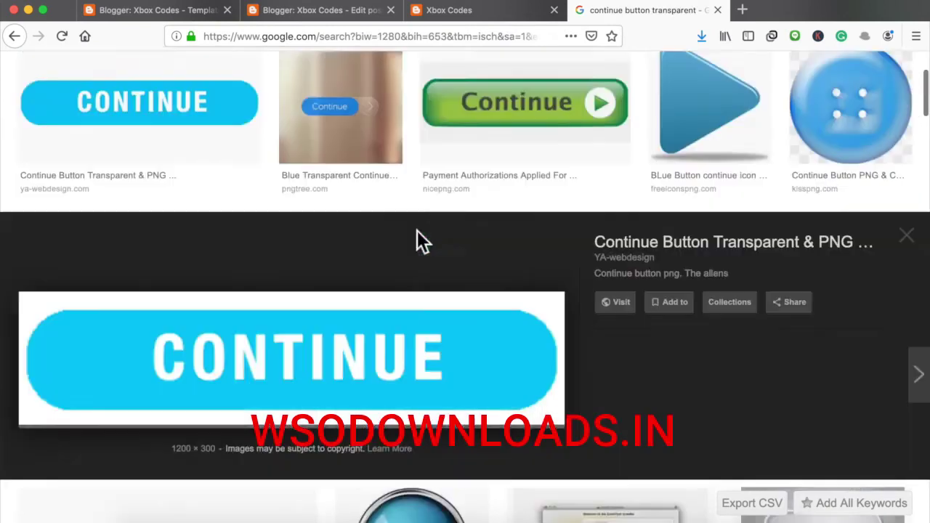
right_click(398, 283)
key("Escape")
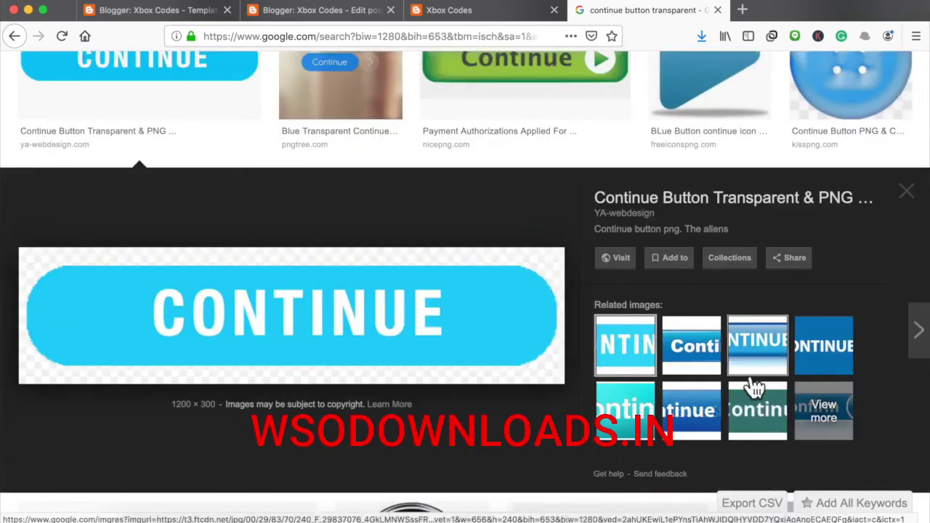
Step: Look over the live Xbox Codes blog, then return to the post editor
left_click(517, 13)
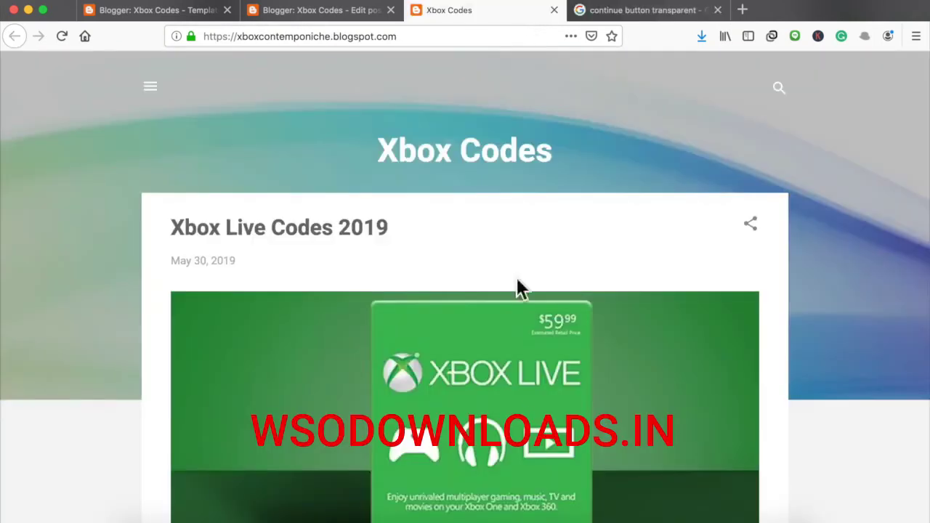
scroll(517, 410, "down", 5)
left_click(314, 12)
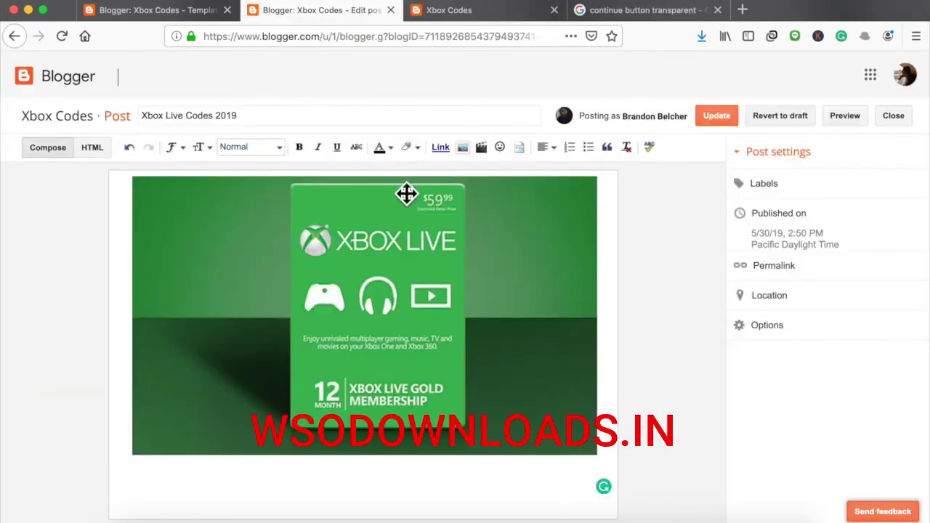
Step: Insert continue-button-png-9.png below the Xbox Live card and update the post
left_click(463, 147)
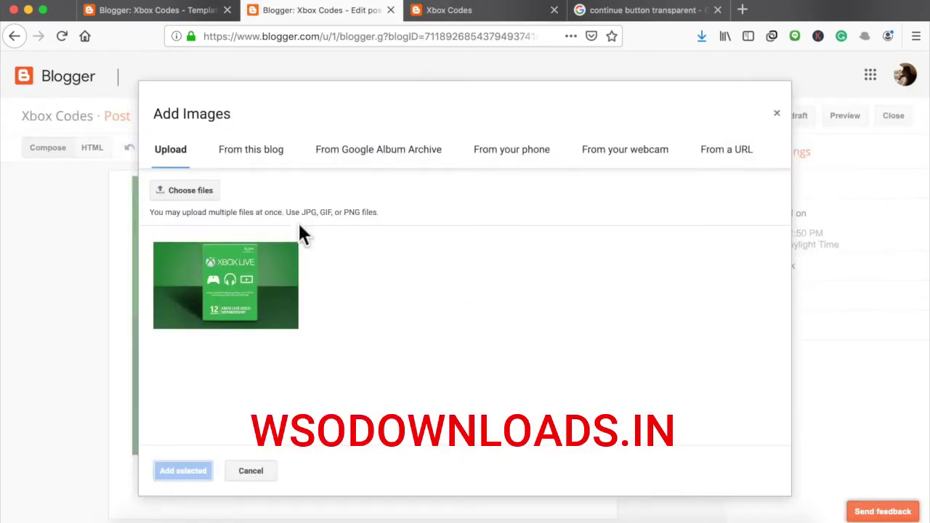
left_click(192, 192)
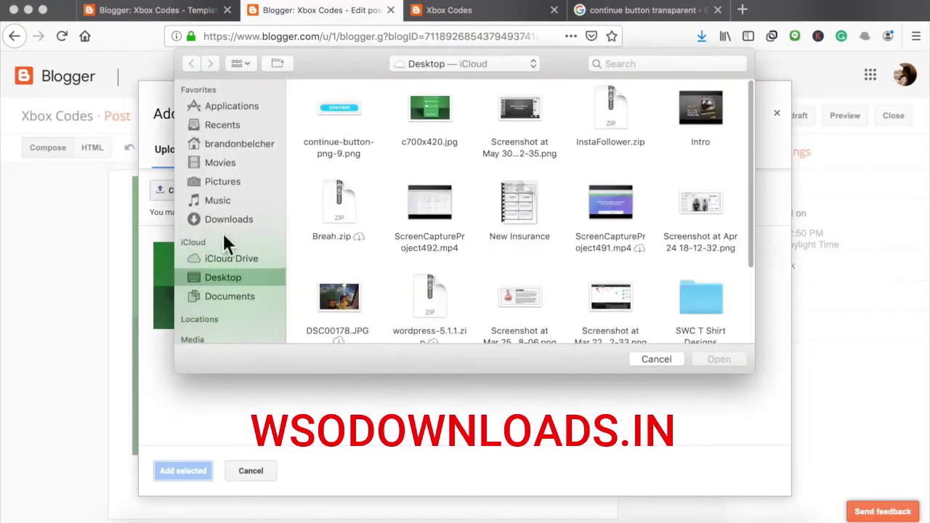
double_click(330, 103)
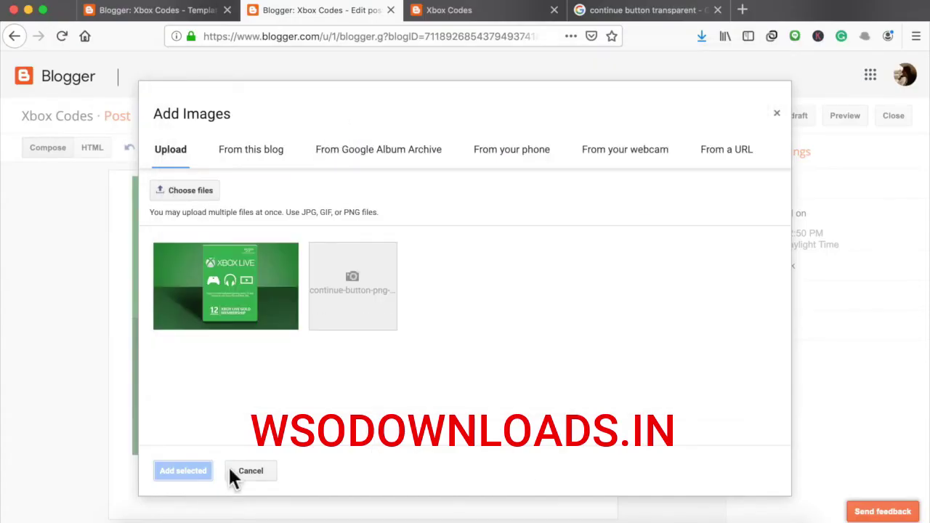
left_click(204, 477)
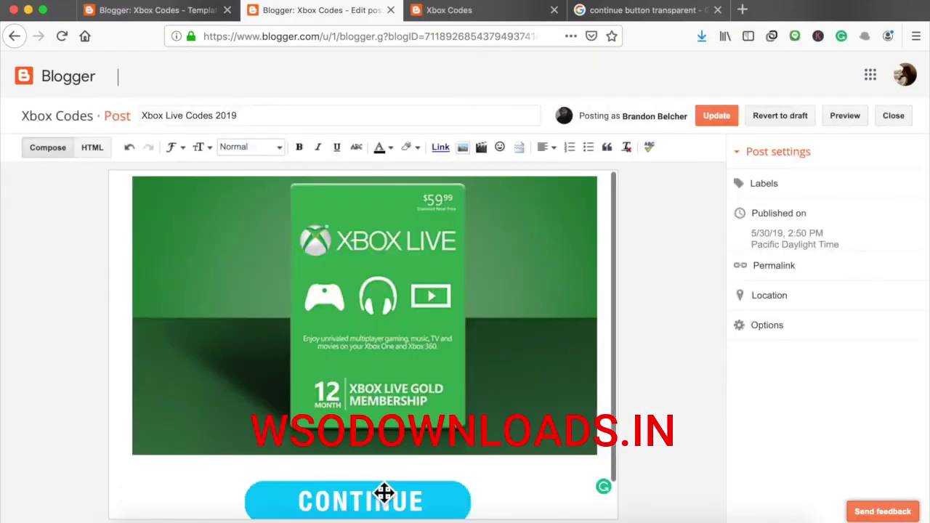
scroll(384, 494, "down", 1)
scroll(384, 459, "up", 1)
scroll(395, 380, "down", 1)
left_click(732, 120)
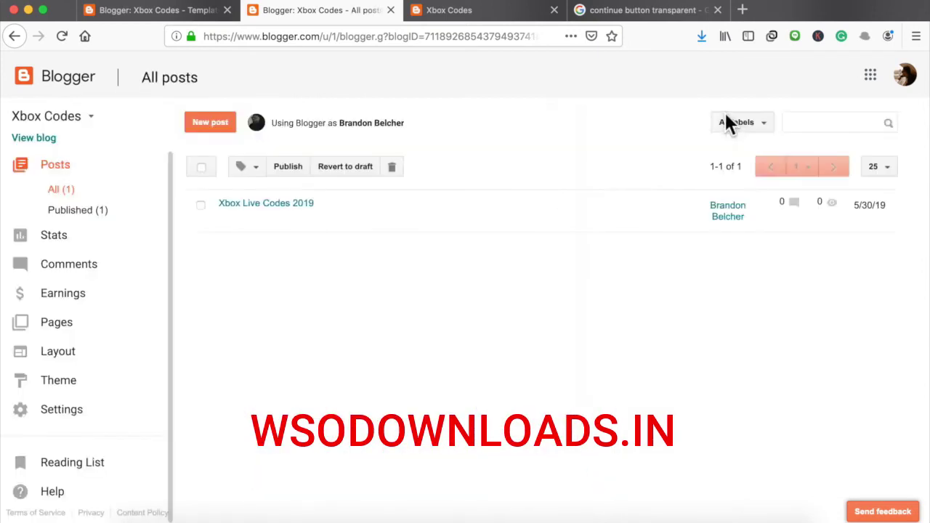
Step: On cpagrip.com, copy the filesenzu.com link for the Xbox Live CheAT CODES file locker
left_click(744, 12)
type("cpagrip.com/")
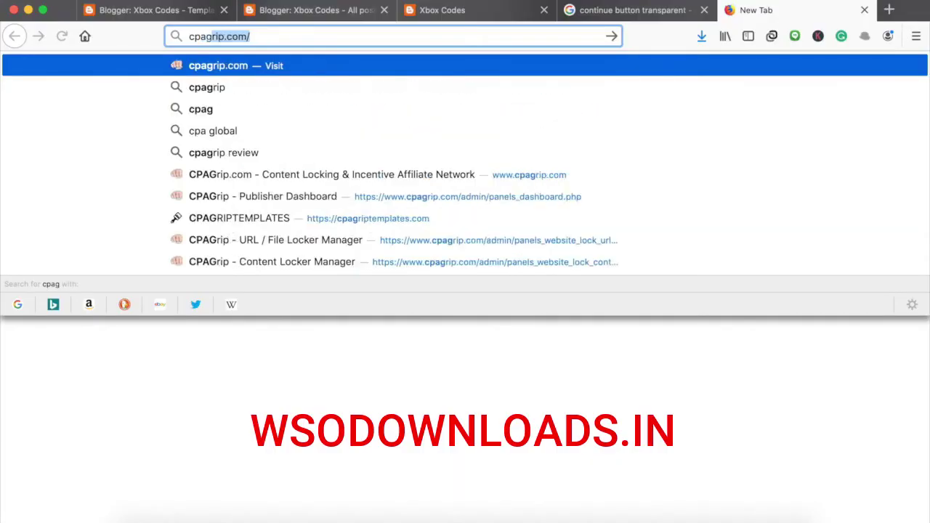
key("Return")
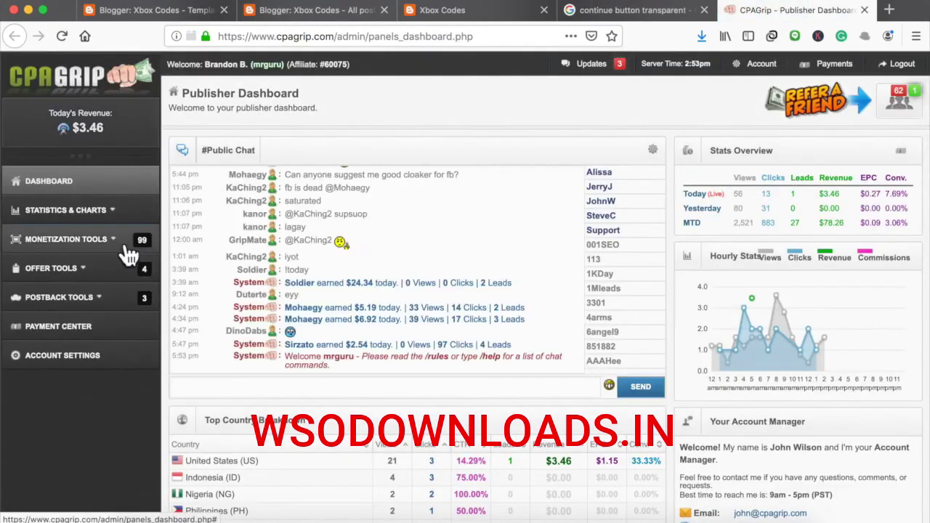
left_click(128, 252)
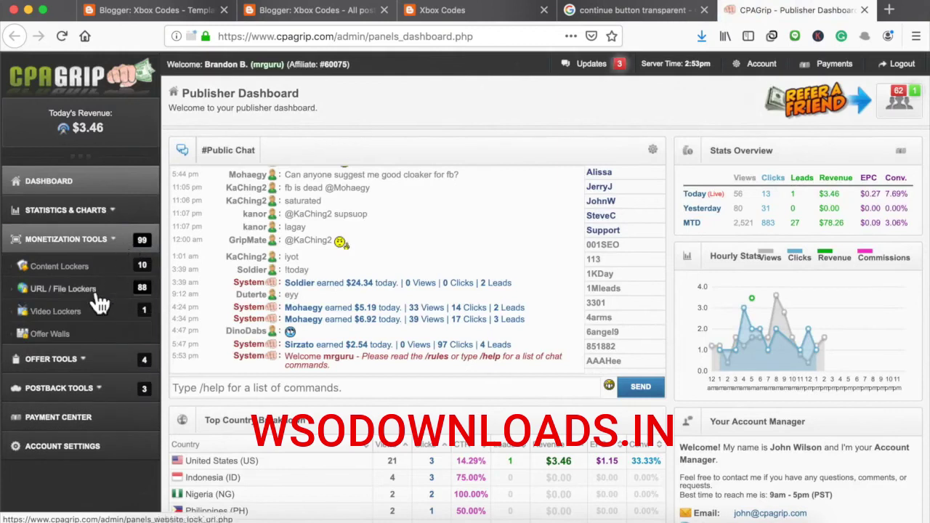
left_click(96, 298)
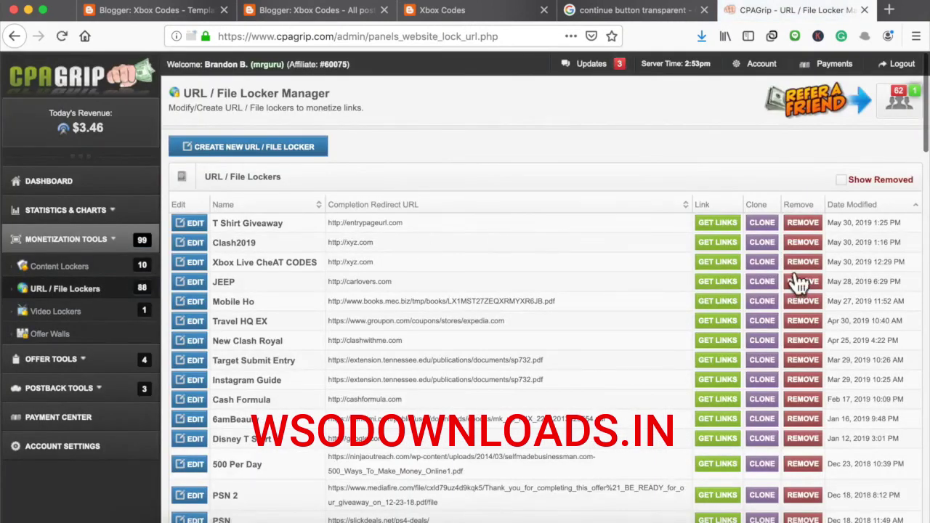
left_click(721, 266)
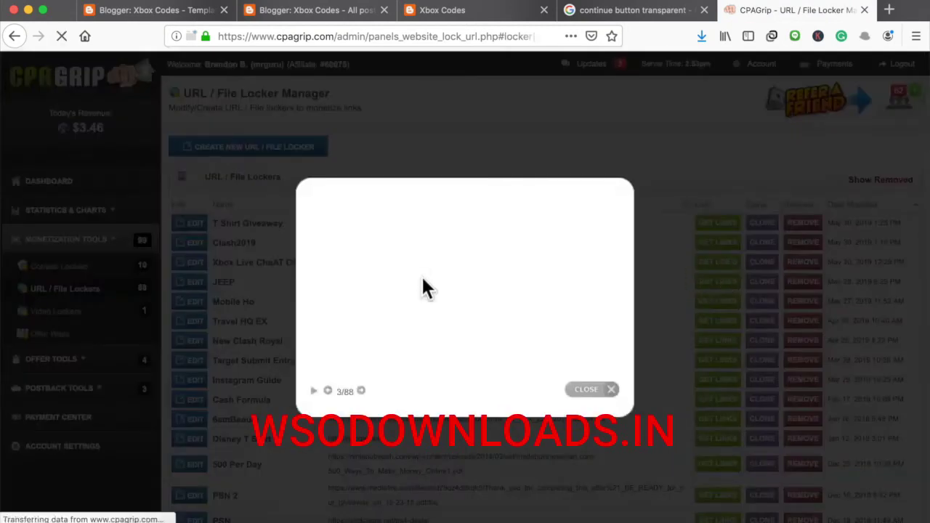
left_click(341, 301)
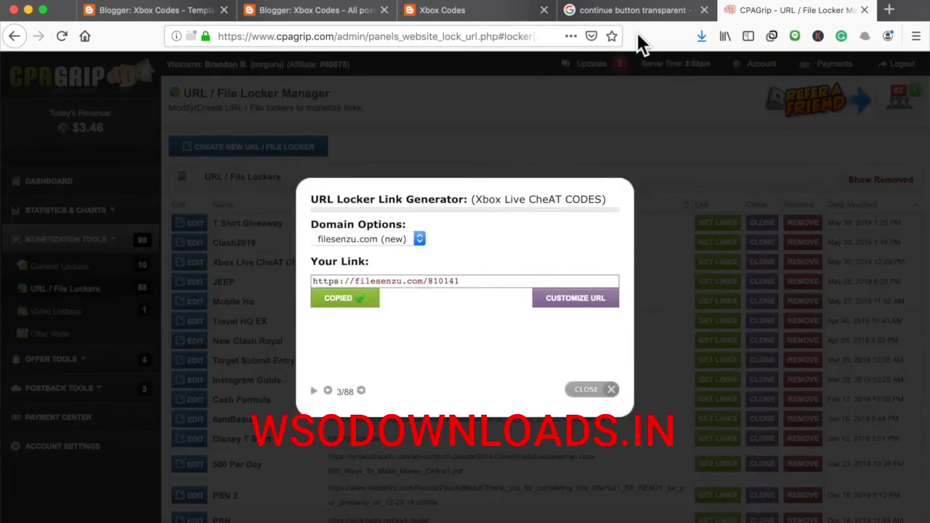
Step: Open the 'Xbox Live Codes 2019' post for editing from the Blogger posts list
left_click(650, 11)
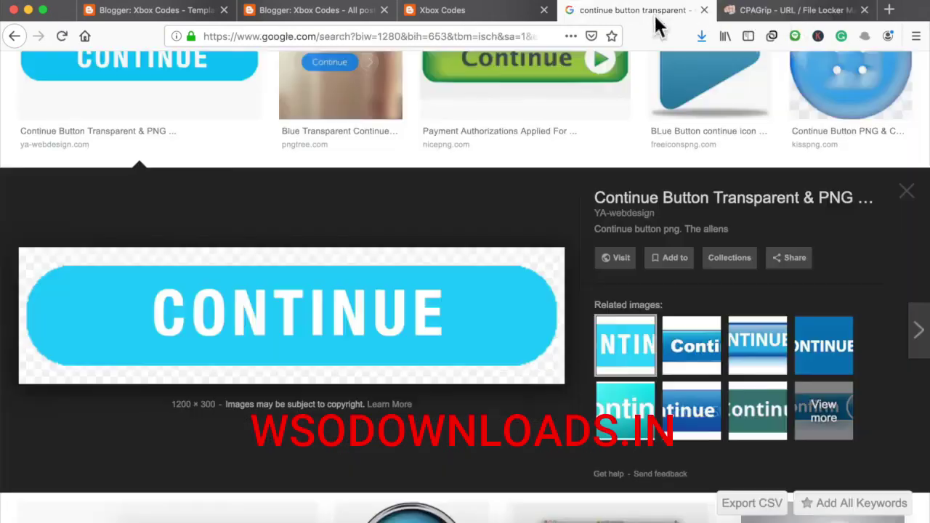
left_click(445, 15)
left_click(320, 16)
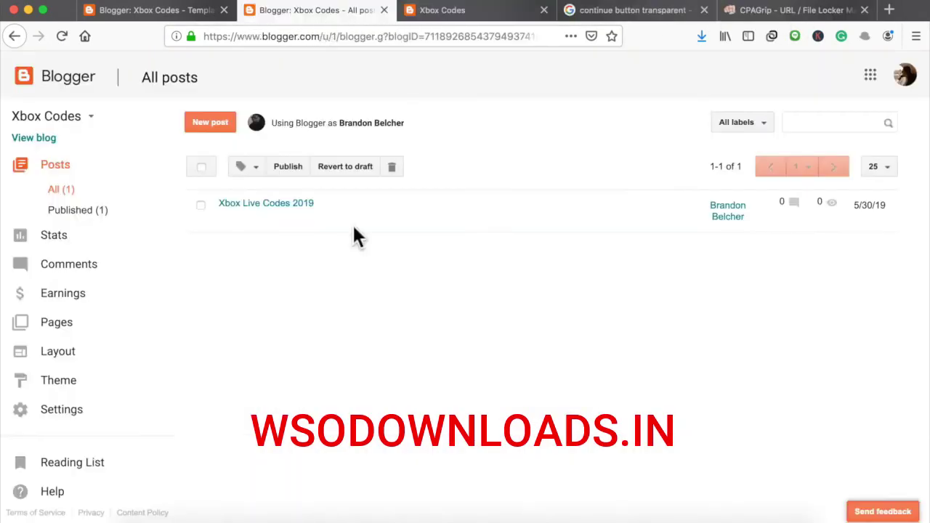
left_click(228, 220)
left_click(406, 507)
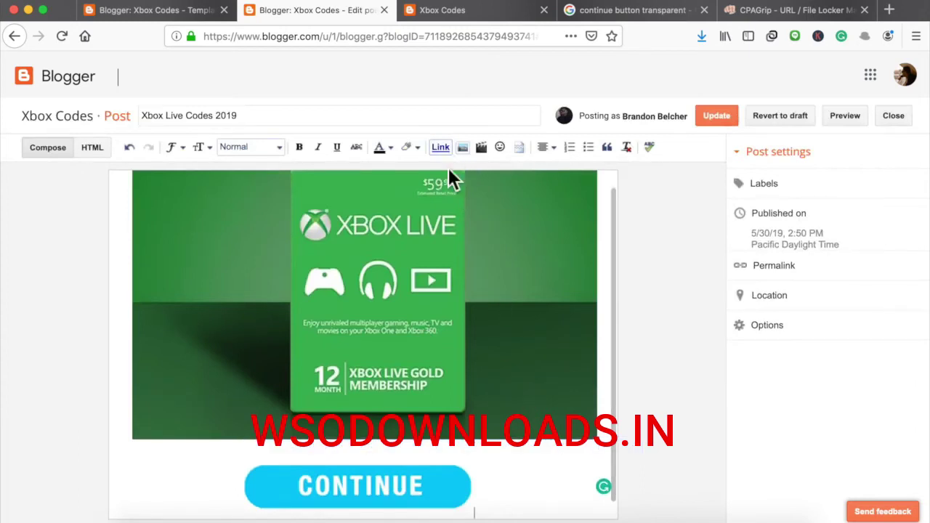
left_click(280, 473)
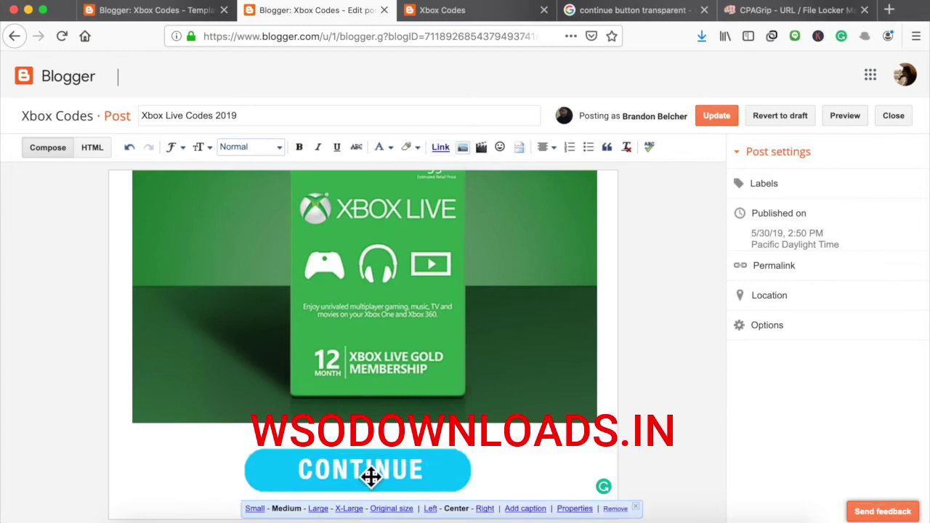
left_click(440, 147)
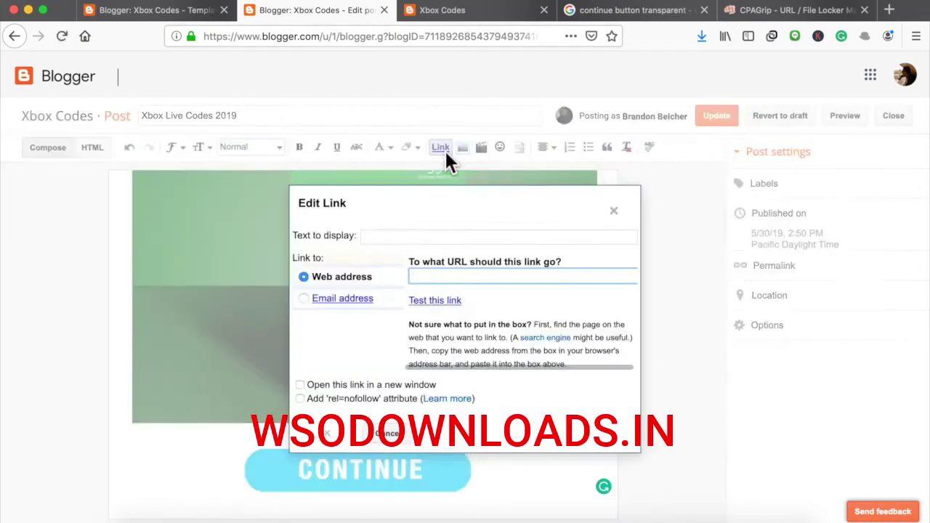
key("super+v")
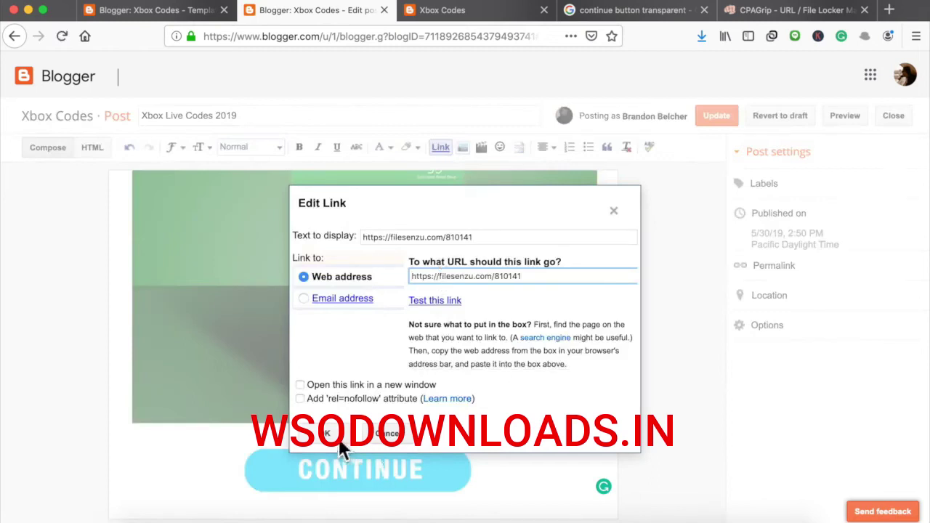
left_click(336, 436)
scroll(361, 479, "up", 1)
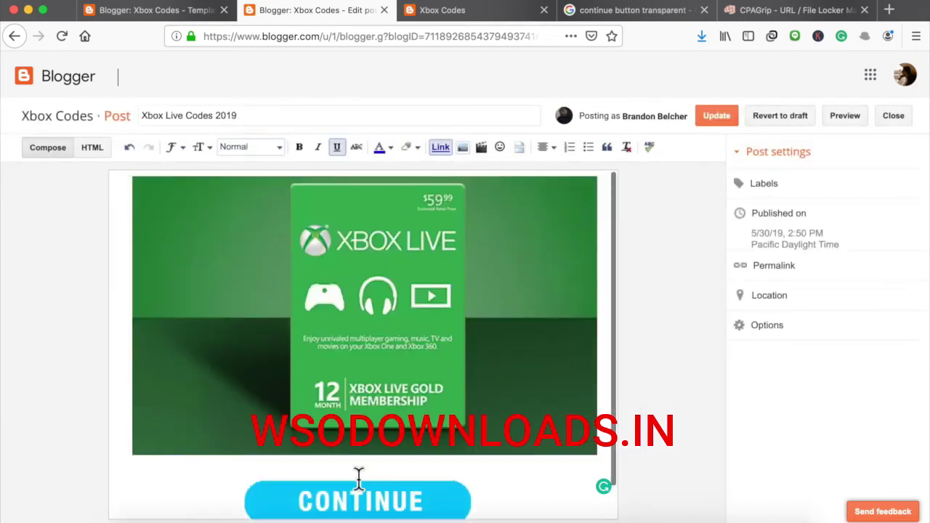
left_click(733, 121)
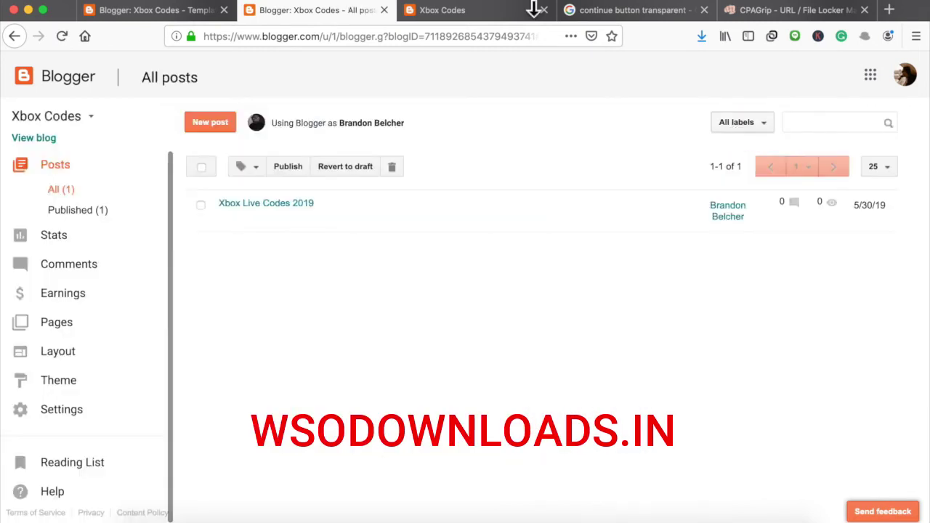
left_click(543, 11)
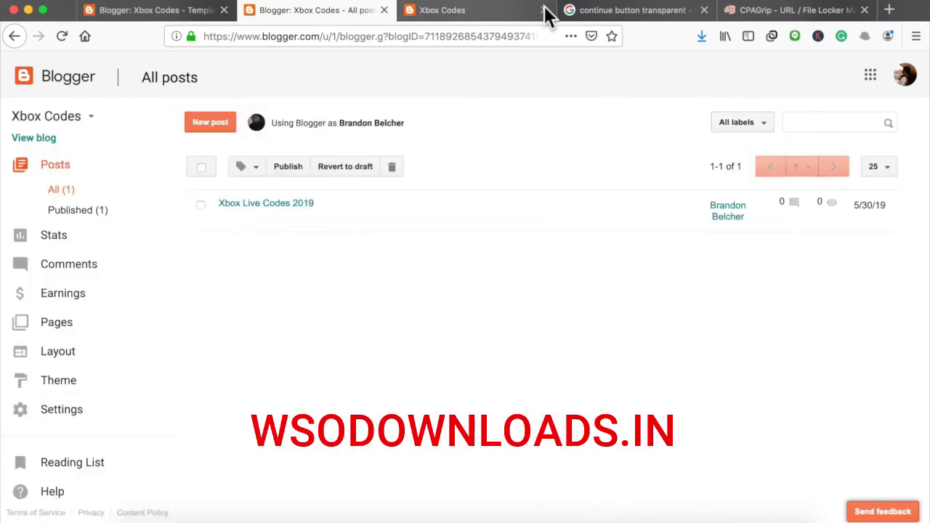
Step: Close the Google Images and CPAGrip tabs and view the published post
left_click(545, 9)
left_click(545, 9)
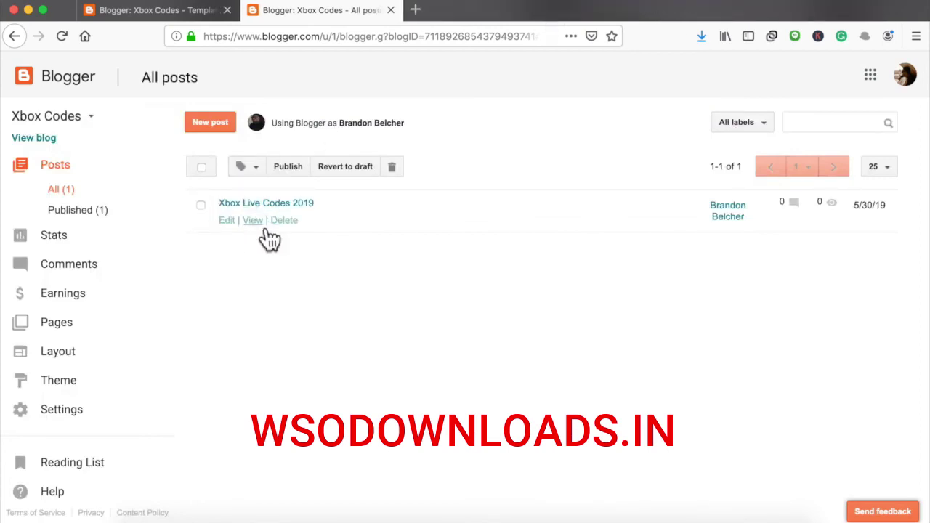
left_click(258, 221)
Step: Scroll through the live post to check the Xbox Live card image and CONTINUE button
scroll(648, 195, "down", 5)
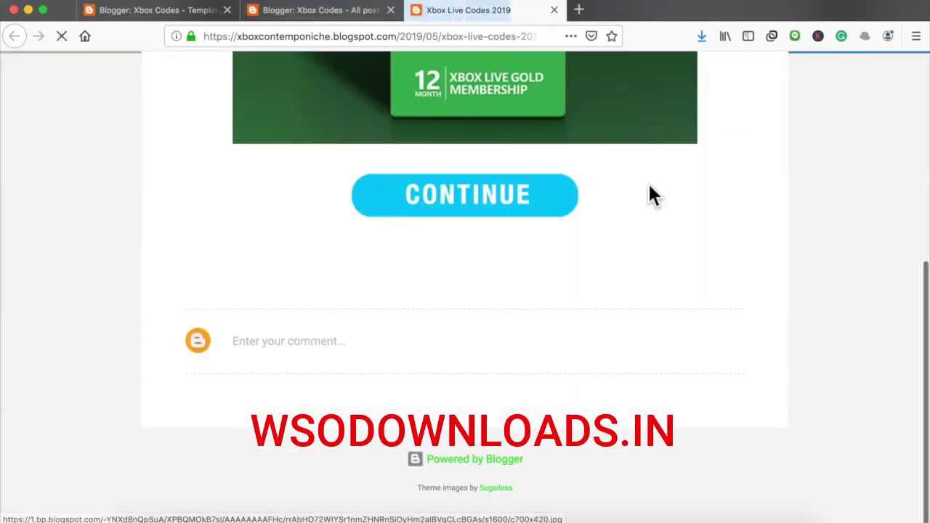
scroll(648, 194, "up", 2)
scroll(649, 197, "down", 3)
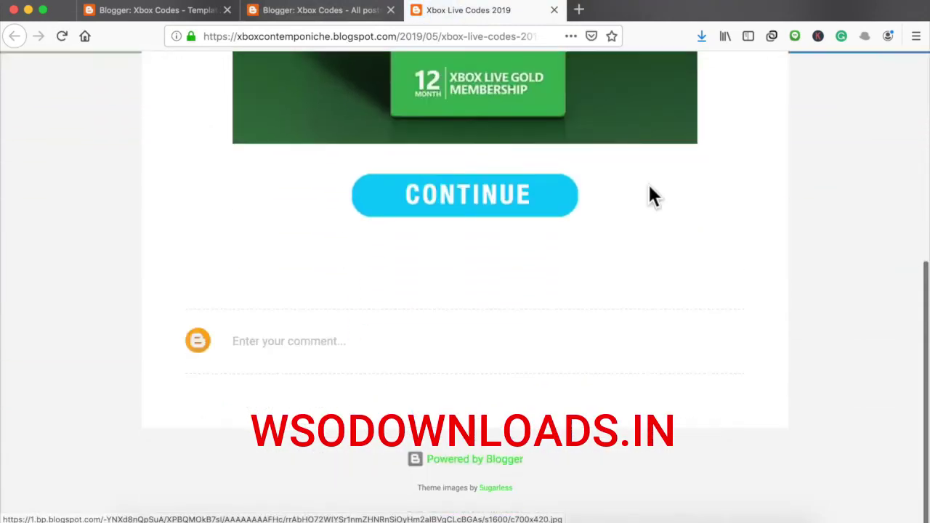
scroll(649, 197, "up", 6)
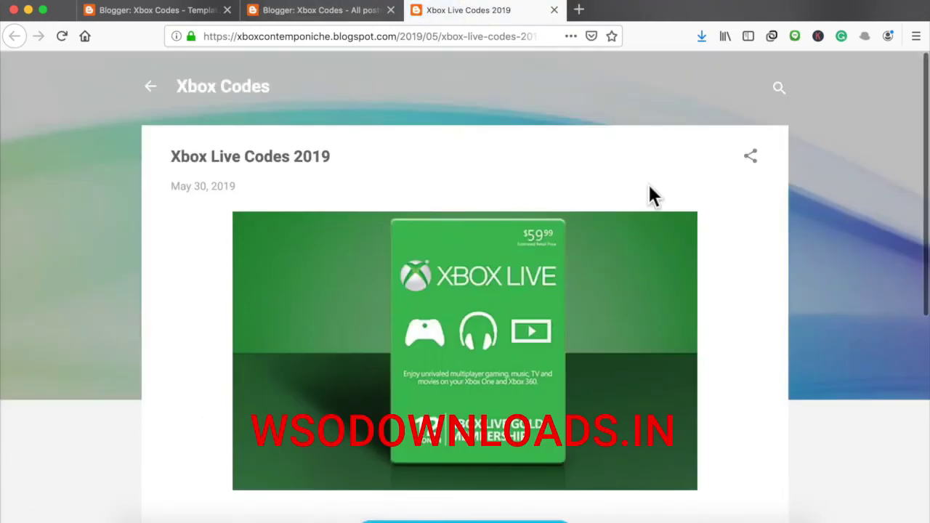
scroll(649, 186, "down", 1)
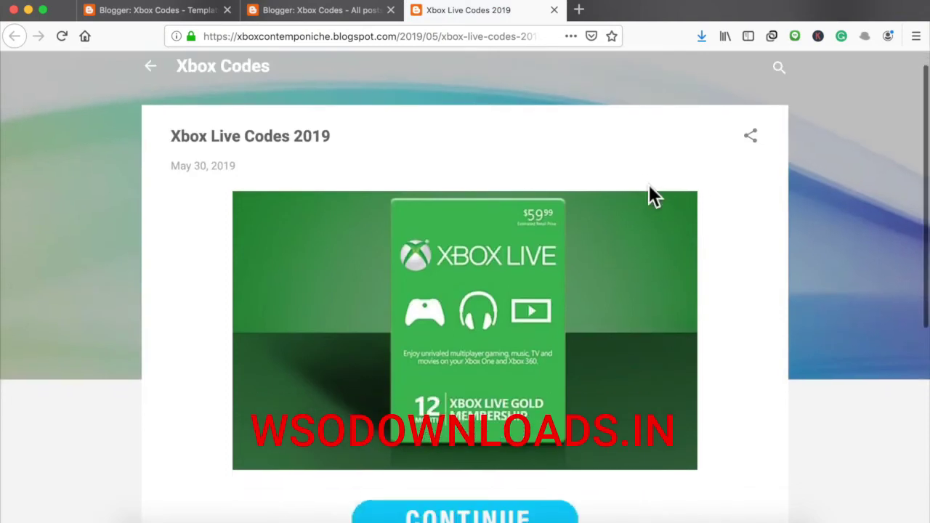
scroll(648, 195, "down", 3)
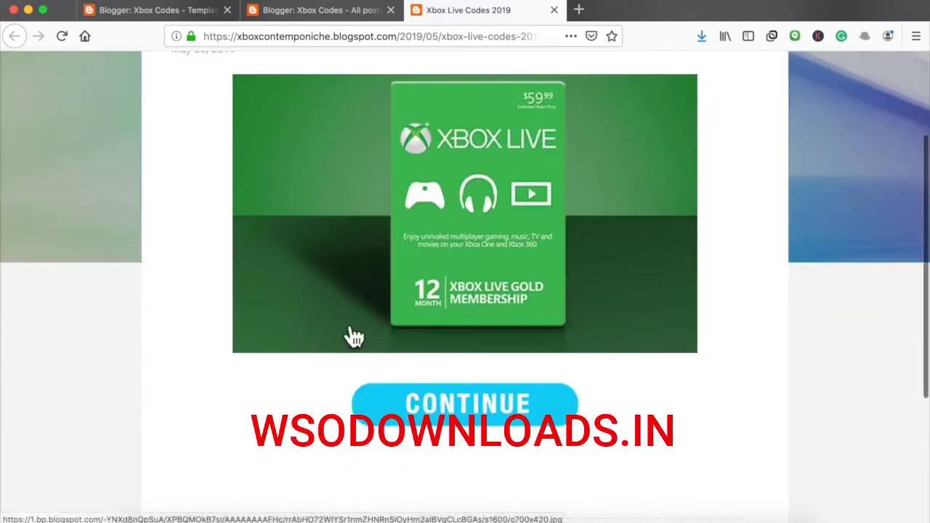
scroll(565, 401, "down", 2)
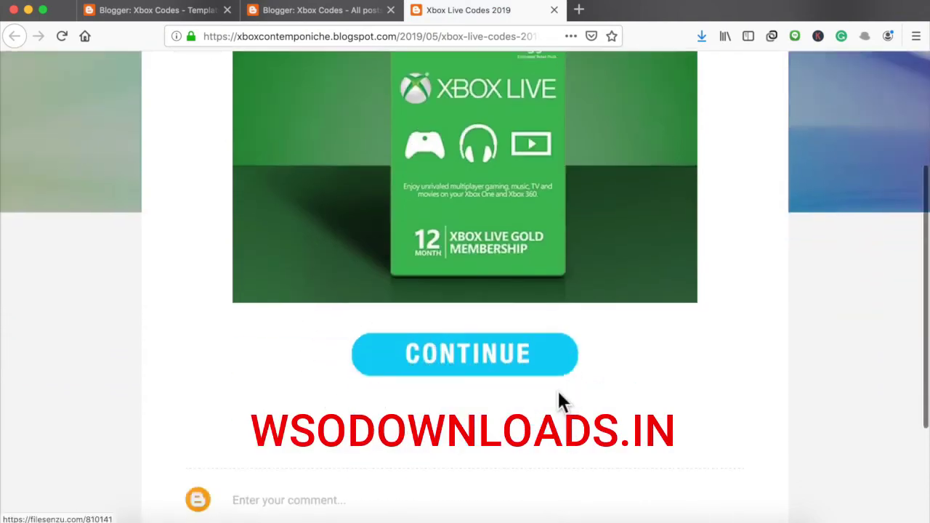
scroll(559, 401, "down", 5)
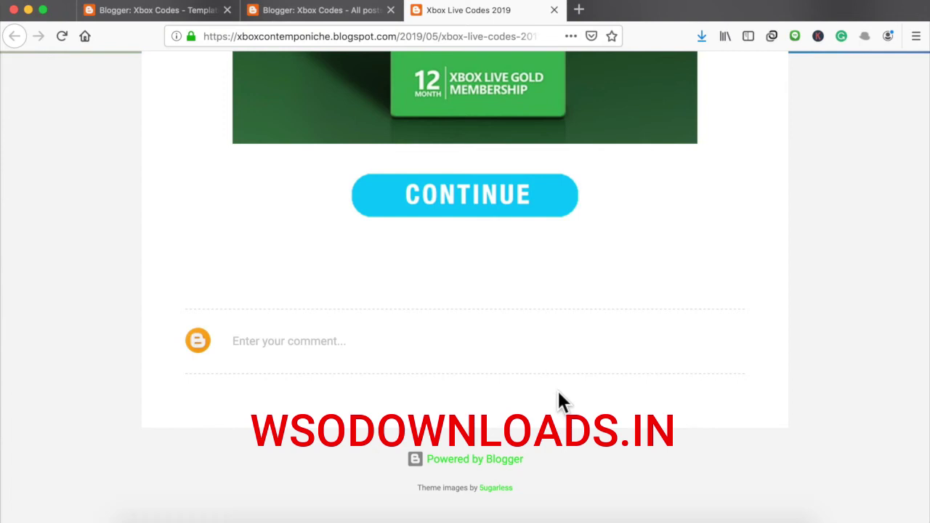
scroll(558, 398, "down", 2)
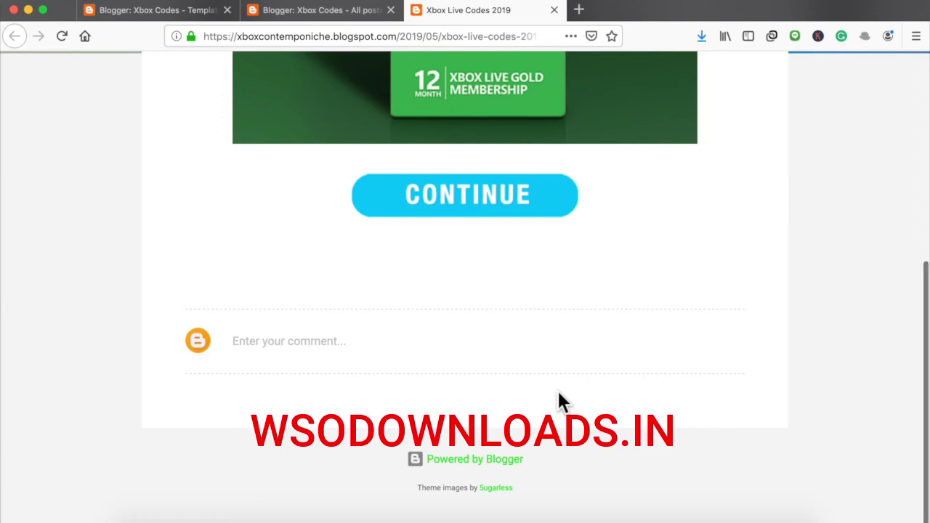
scroll(559, 396, "up", 5)
scroll(567, 404, "down", 5)
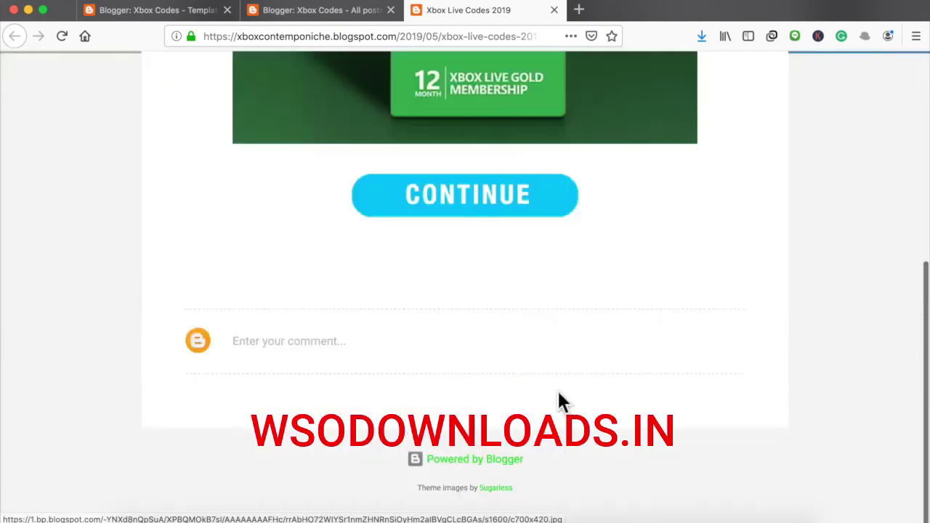
scroll(567, 403, "up", 5)
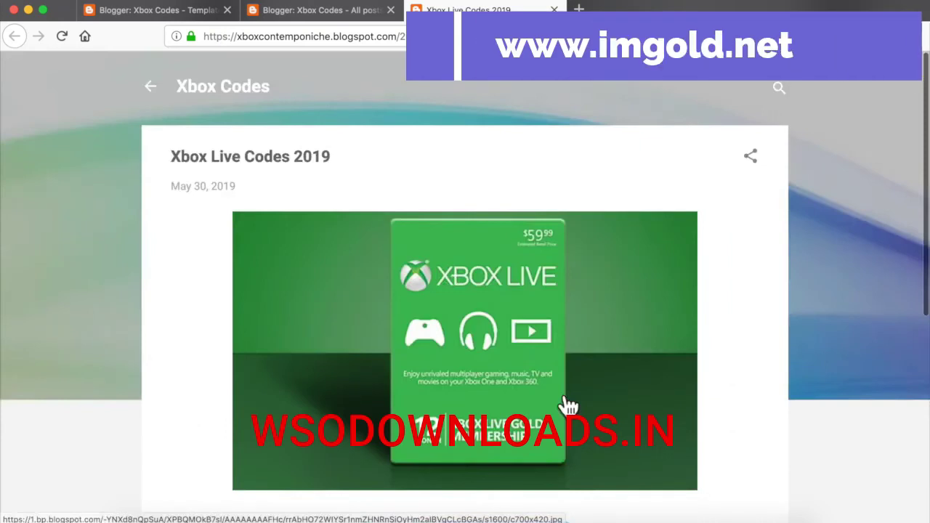
scroll(569, 405, "down", 5)
scroll(569, 405, "up", 5)
scroll(568, 405, "down", 5)
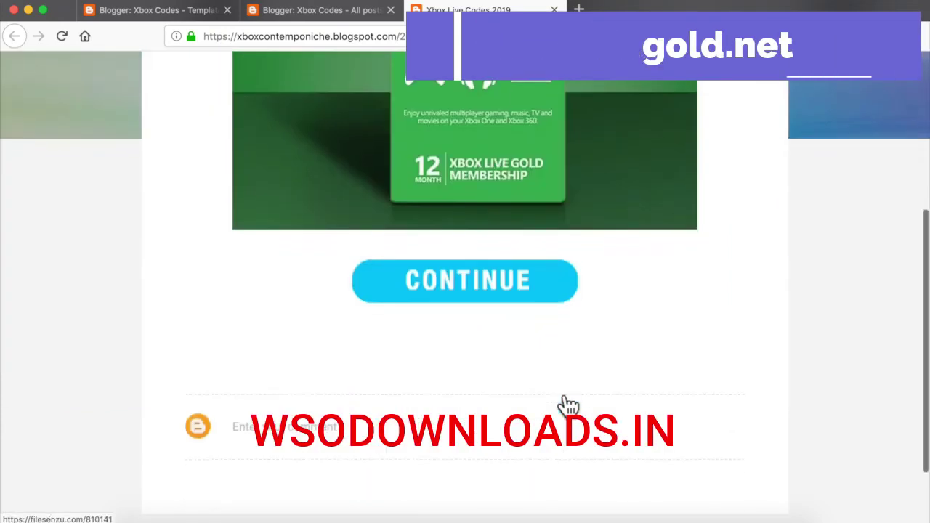
scroll(558, 400, "up", 1)
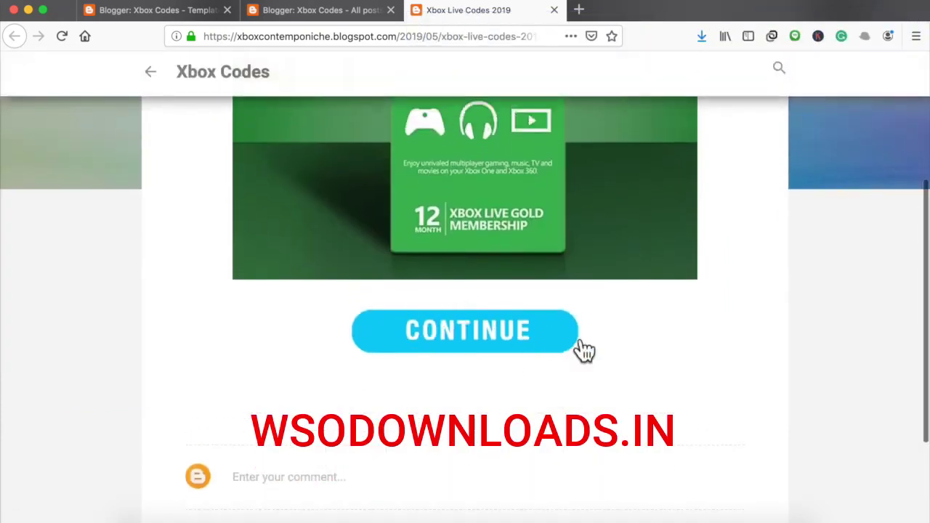
Step: Follow the CONTINUE link and open Download All Cheat Codes to see the offer wall
left_click(495, 329)
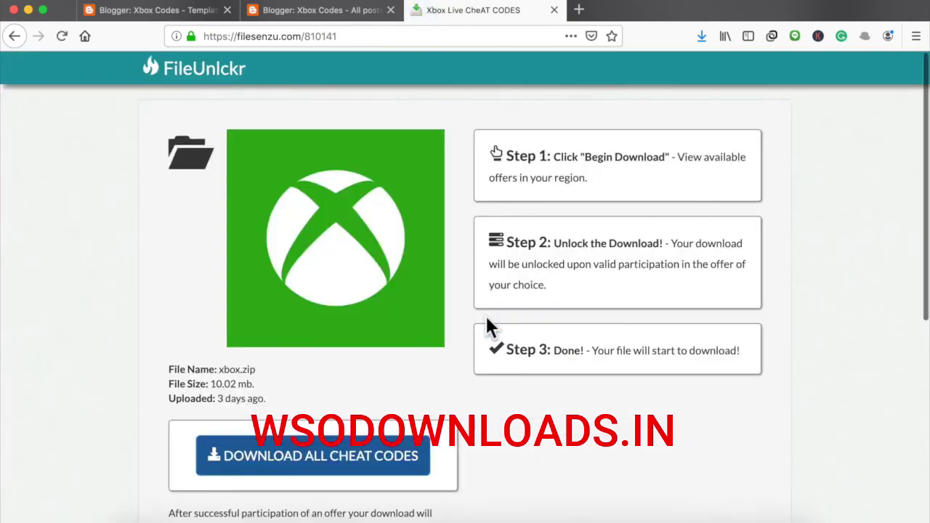
scroll(488, 327, "down", 4)
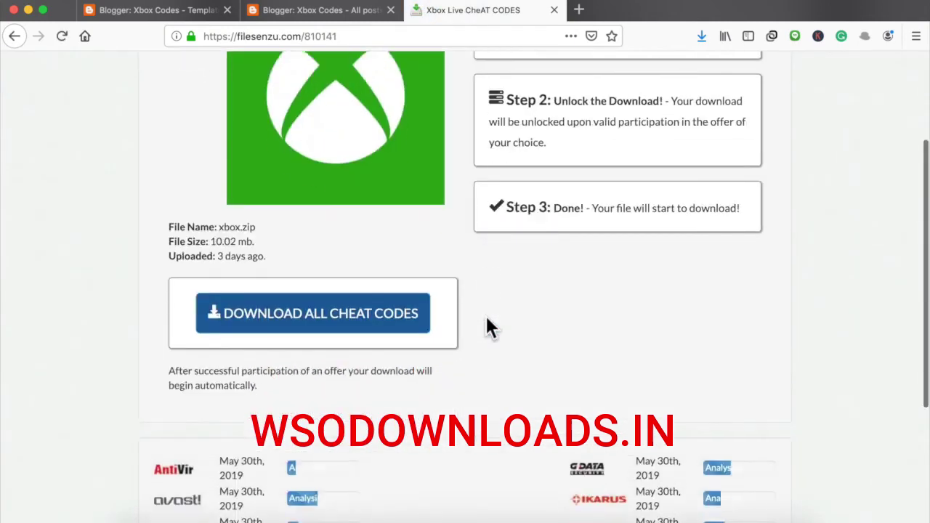
scroll(465, 357, "down", 4)
scroll(469, 349, "up", 8)
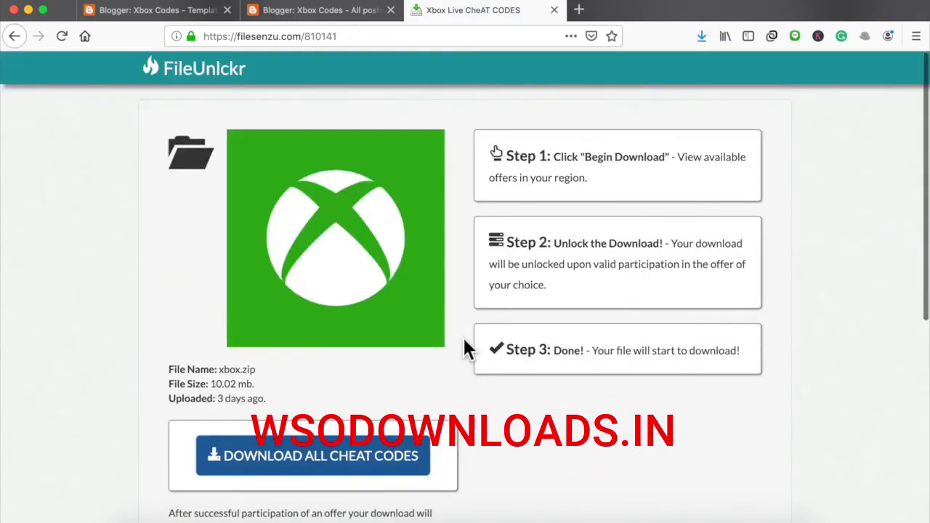
scroll(370, 250, "down", 5)
left_click(361, 234)
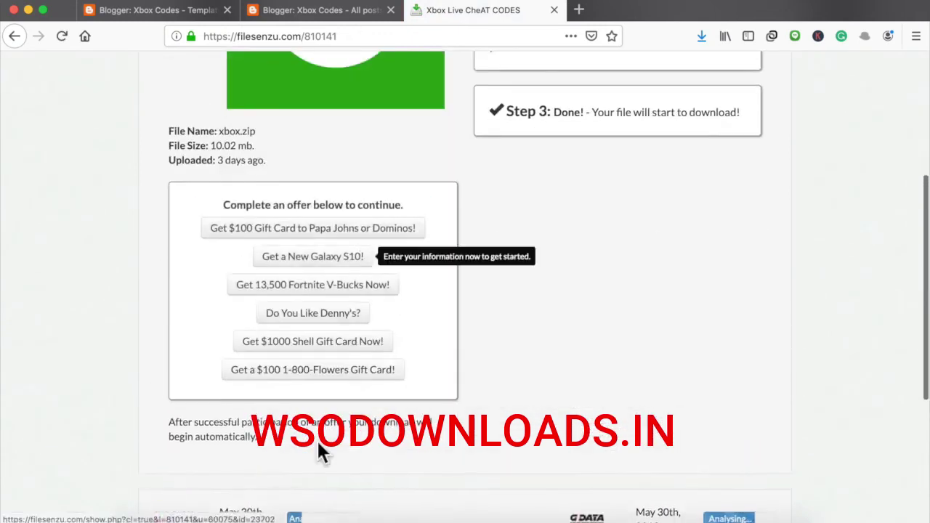
Step: Close the file-locker tab, confirming Leave Page
scroll(587, 392, "up", 6)
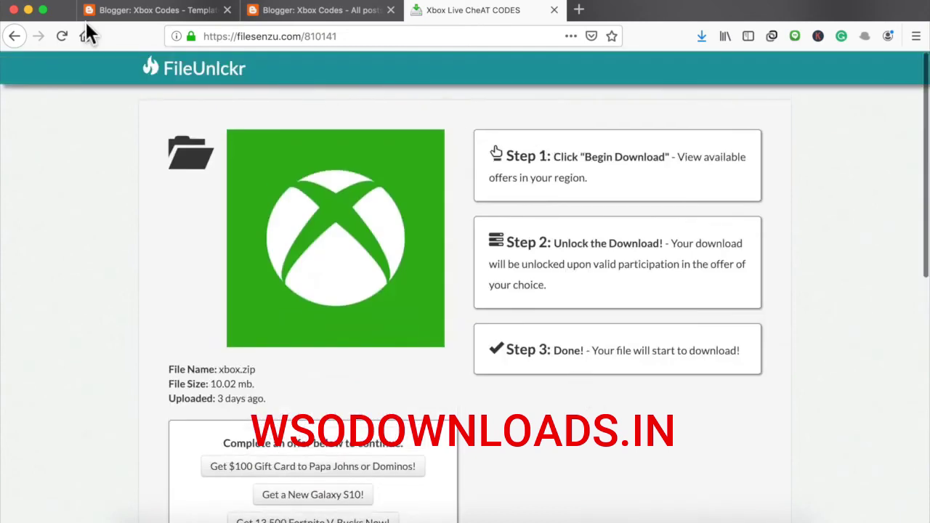
left_click(554, 9)
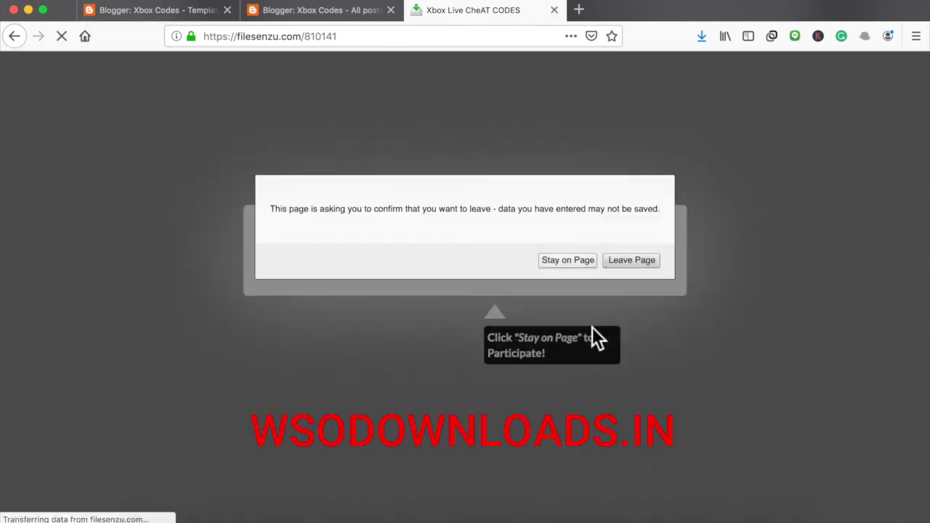
left_click(638, 260)
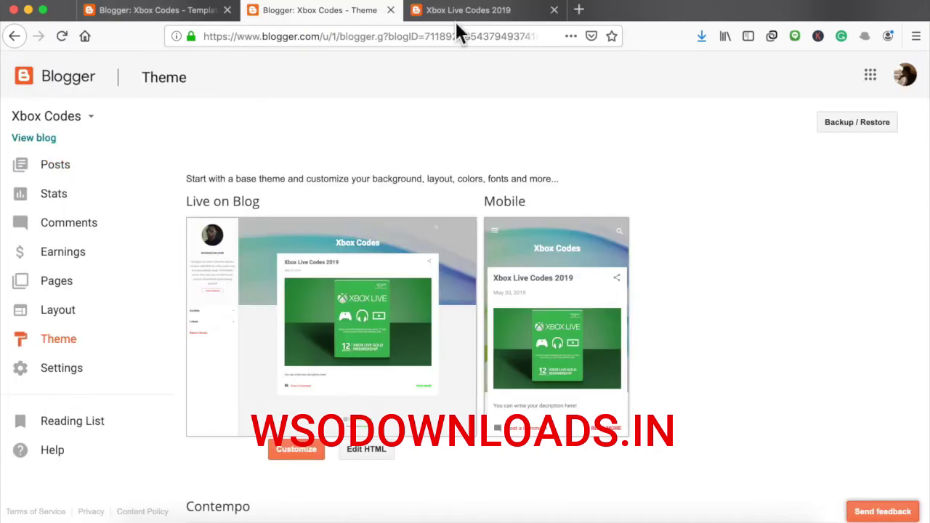
Step: Trim the published post's web address down to the blog's home address
left_click(458, 11)
left_click_drag(403, 38, 926, 117)
key("BackSpace")
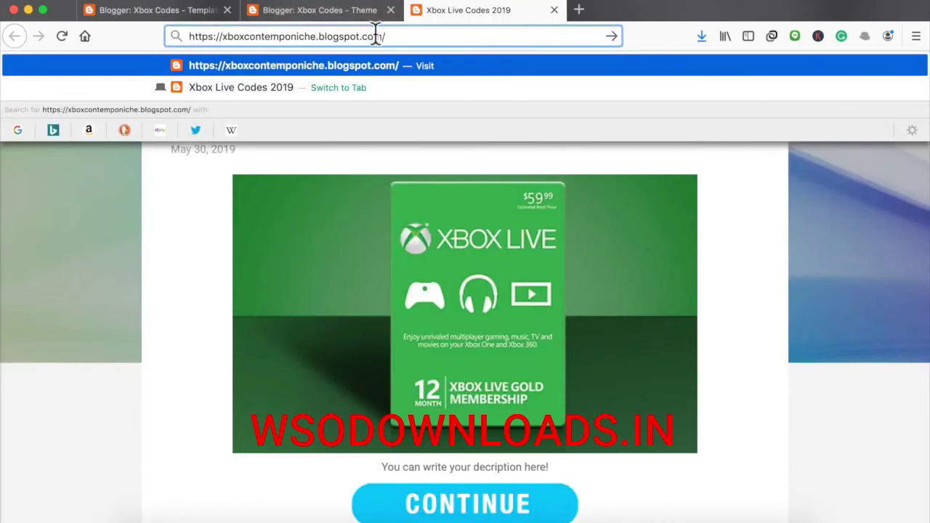
left_click_drag(392, 36, 189, 35)
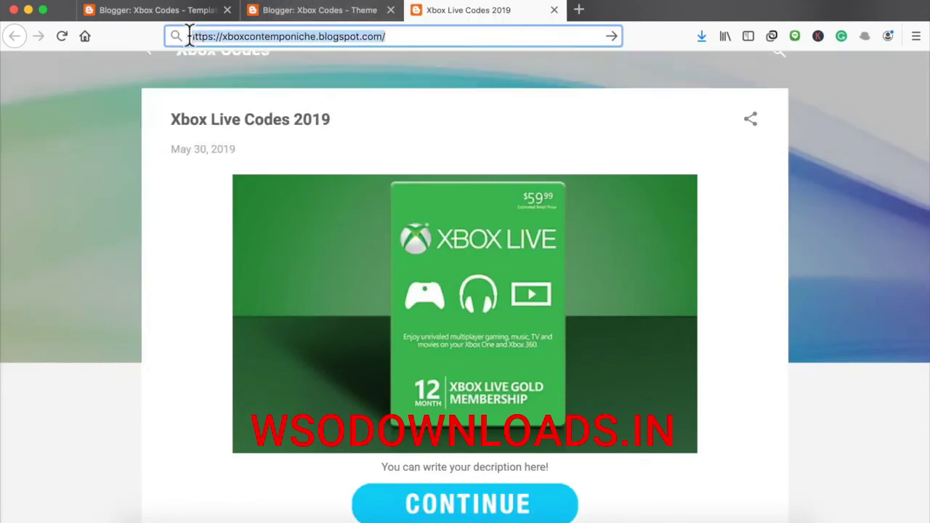
Step: In Settings > Basic, begin a third-party URL setup, then cancel it without a custom domain
left_click(316, 13)
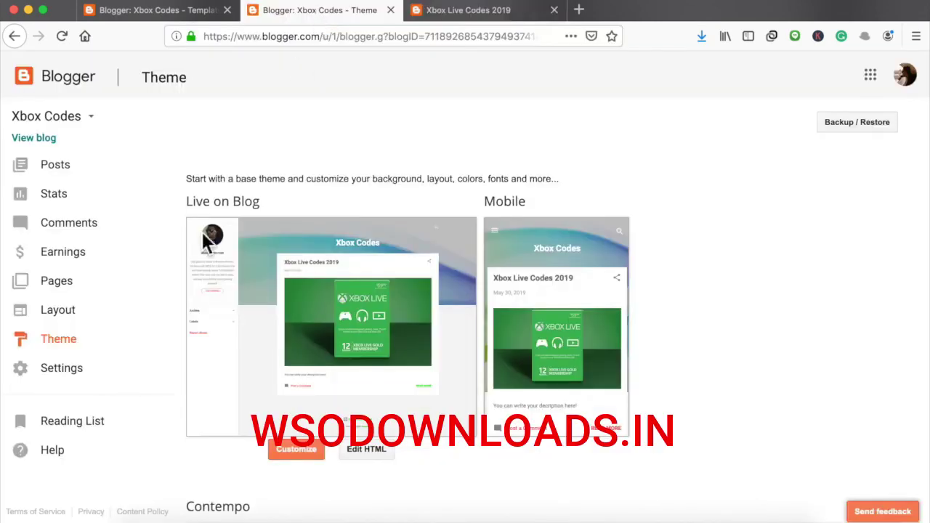
left_click(76, 389)
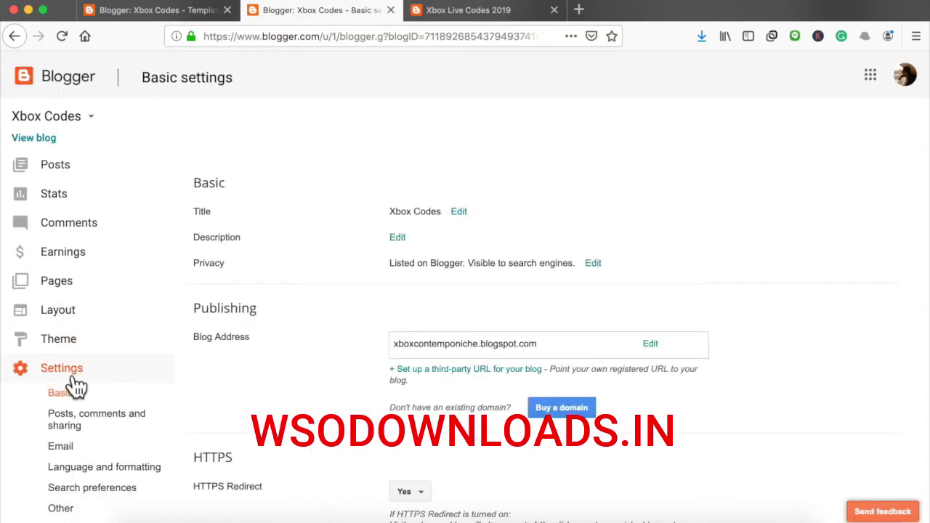
scroll(432, 344, "down", 1)
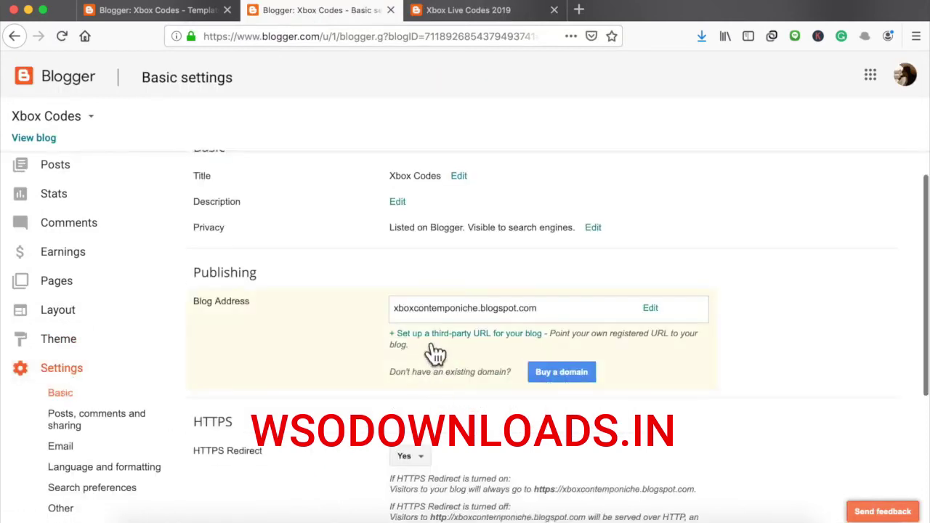
left_click(497, 347)
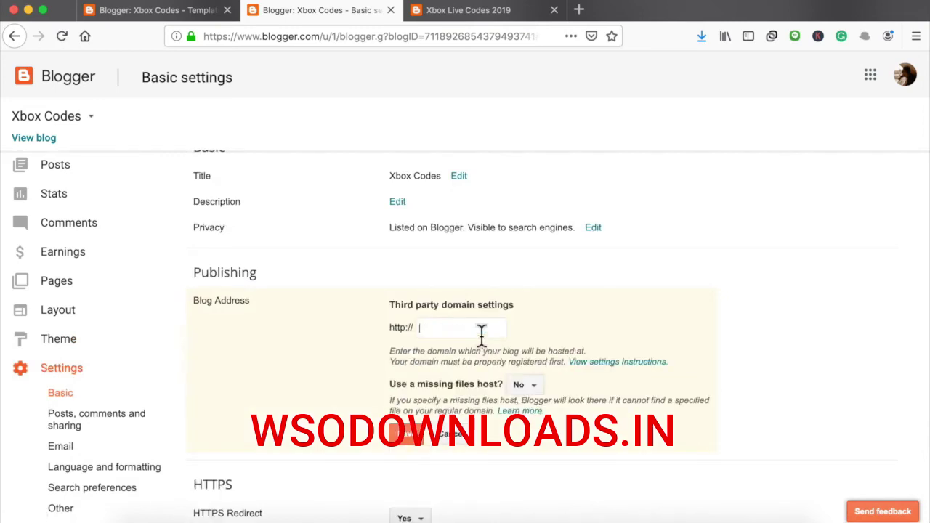
left_click(459, 330)
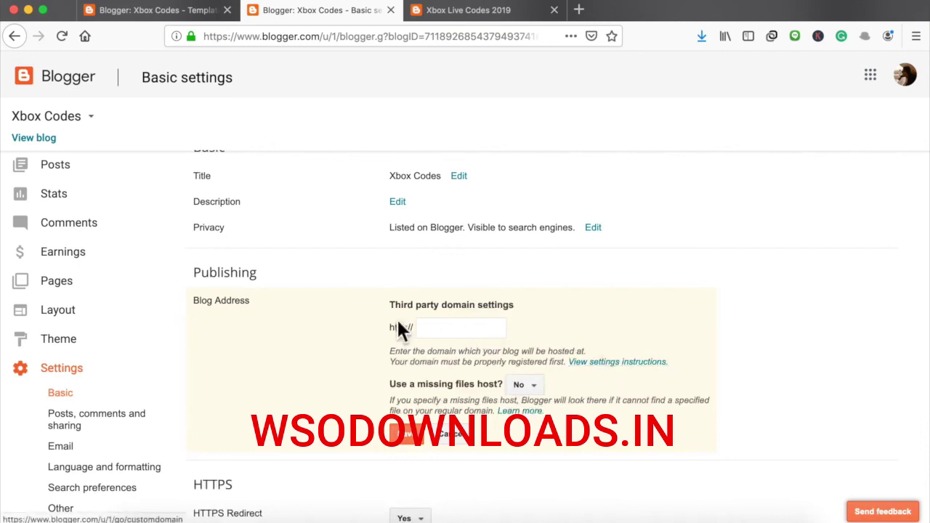
type("brandonbelcher.net")
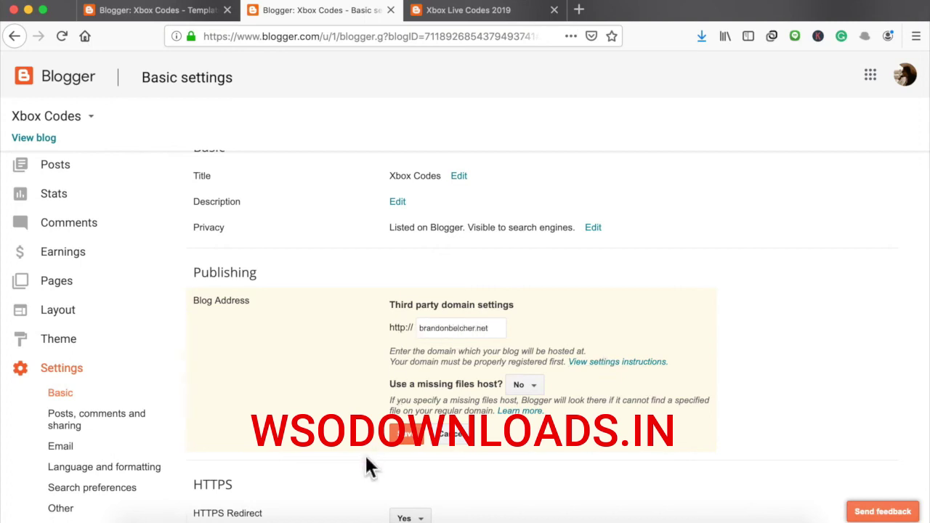
left_click(454, 436)
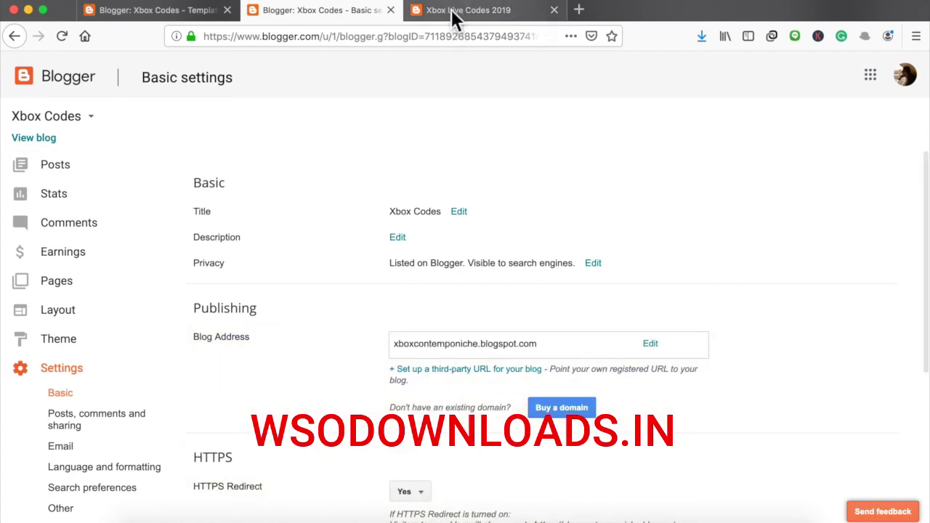
Step: Return to the live blog and review its xboxcontemponiche.blogspot.com address
left_click(450, 10)
left_click_drag(390, 37, 172, 32)
left_click(332, 37)
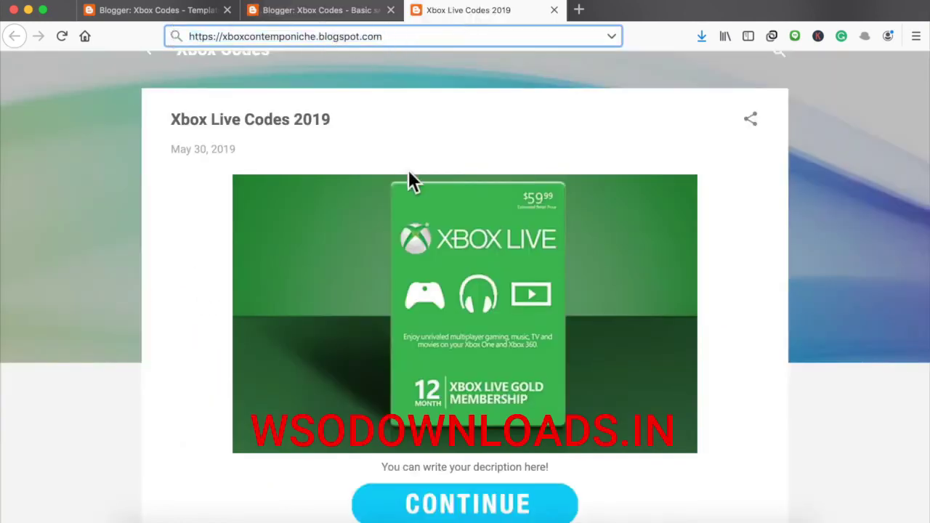
scroll(408, 172, "up", 2)
scroll(408, 174, "down", 5)
scroll(407, 167, "up", 5)
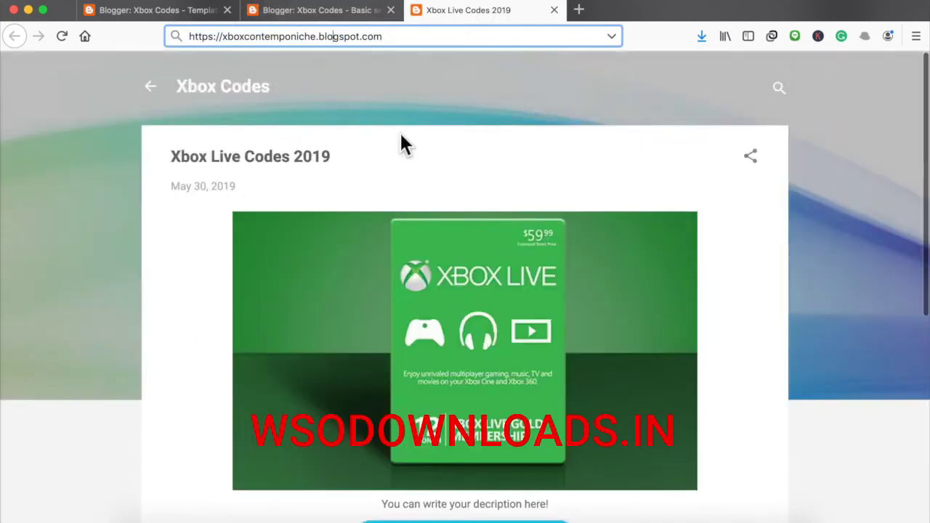
left_click(404, 134)
left_click(371, 12)
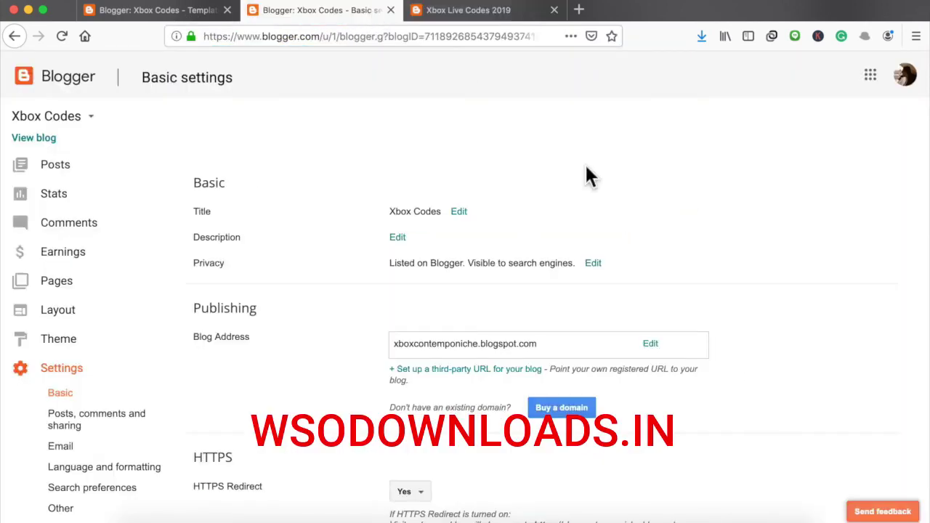